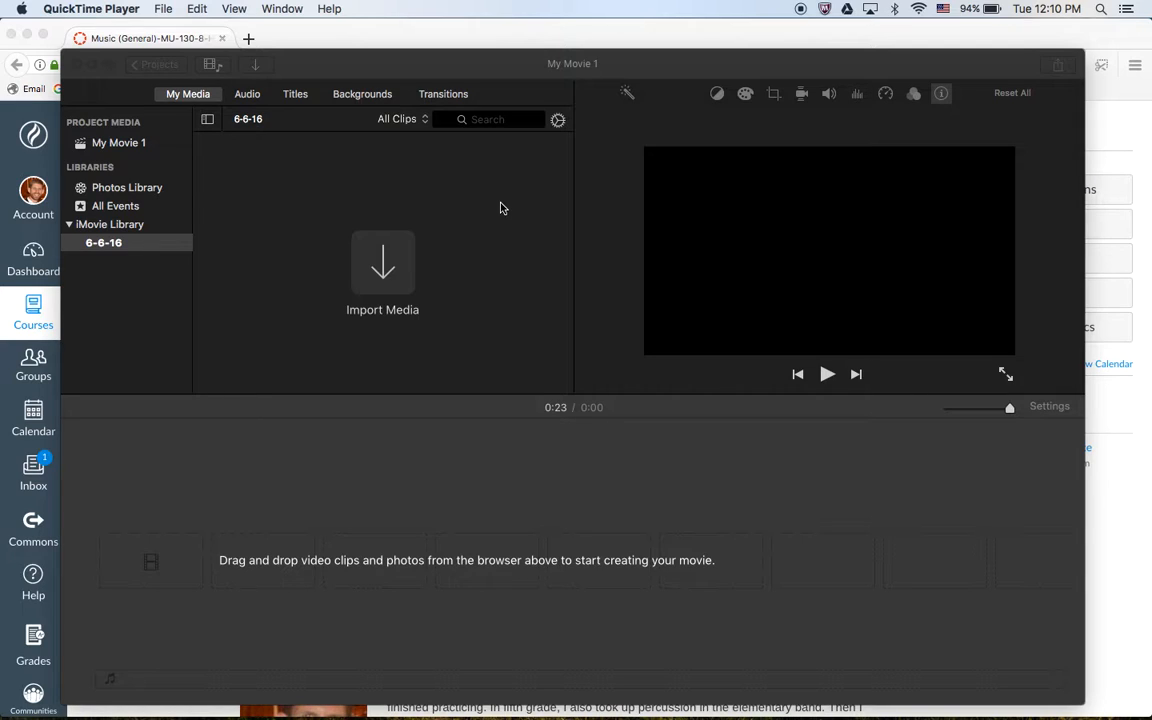
Switch to iMovie, minimize the browser window behind it, and expand the My Movie 1 window to full screen.
left_click(501, 208)
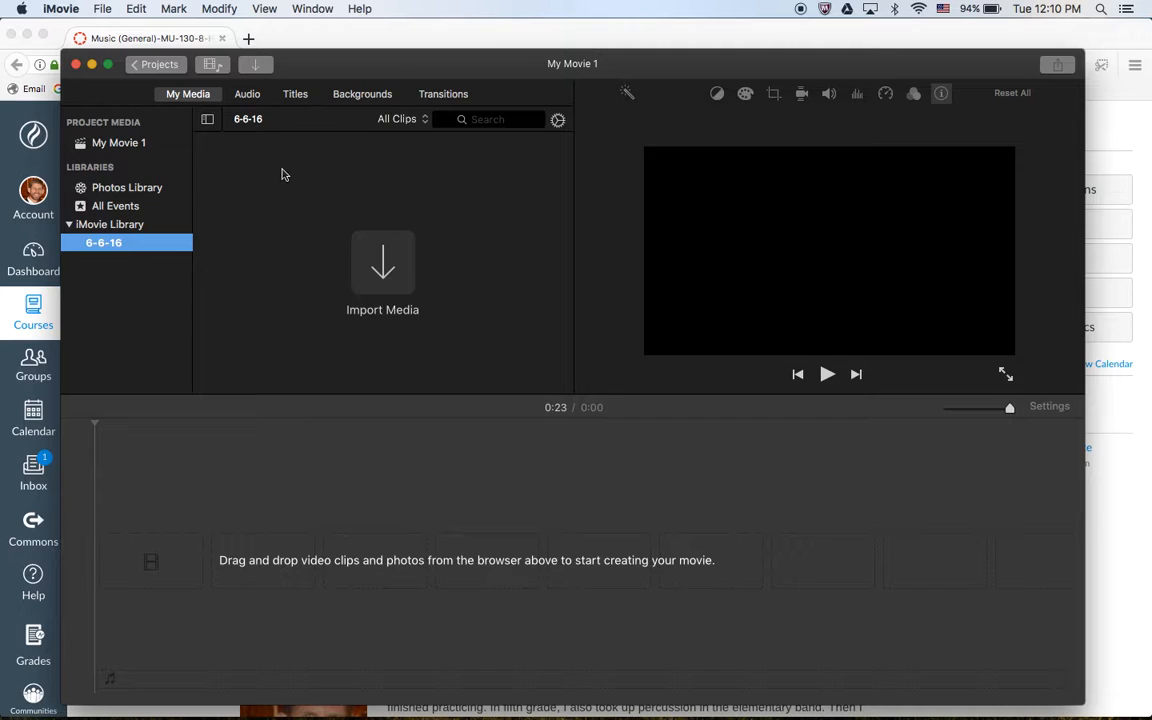
left_click(26, 33)
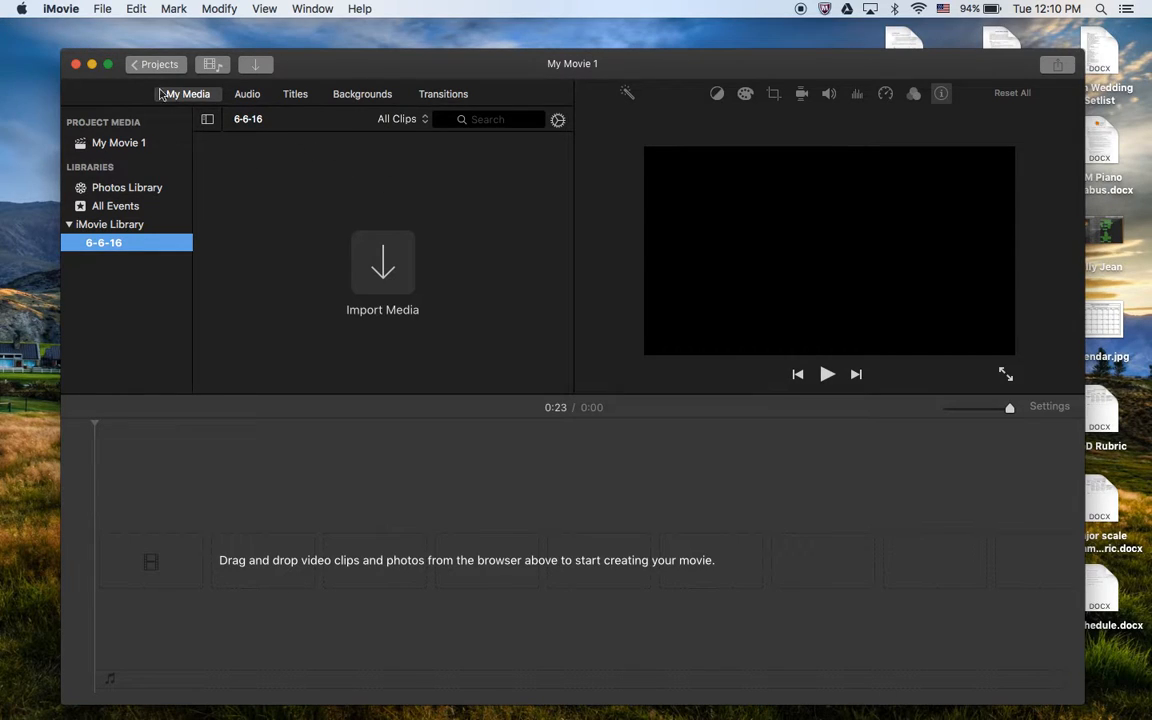
left_click(107, 65)
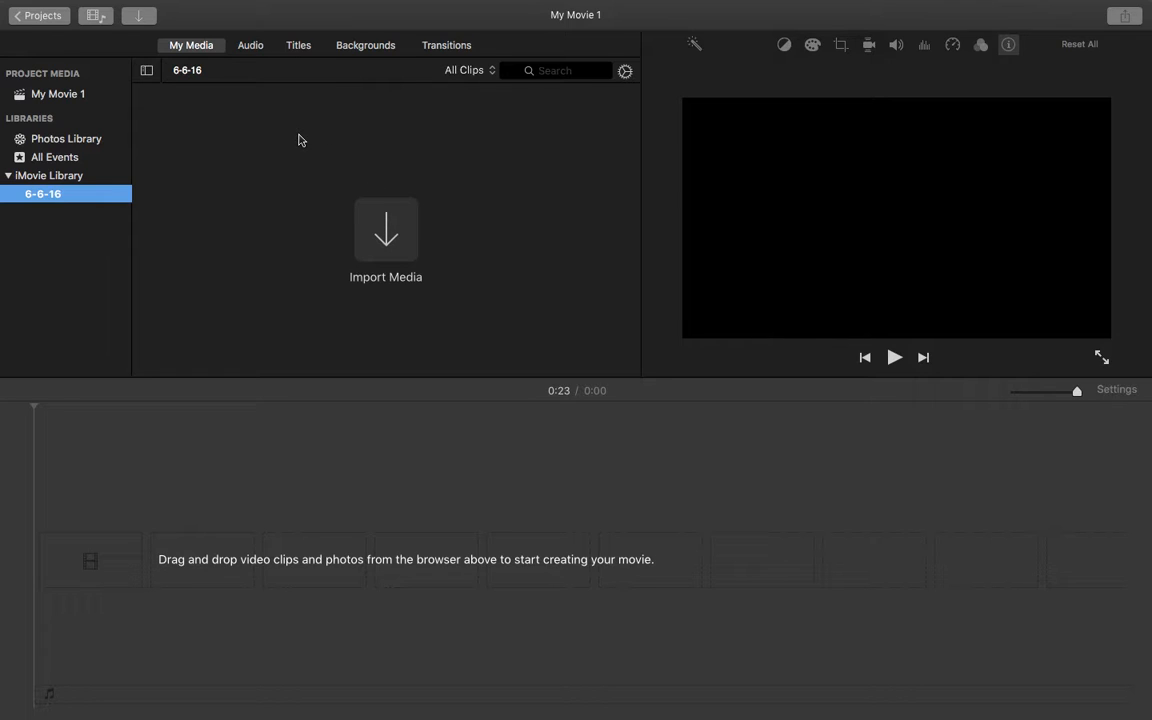
Open the media import window for the 6-6-16 event.
left_click(378, 244)
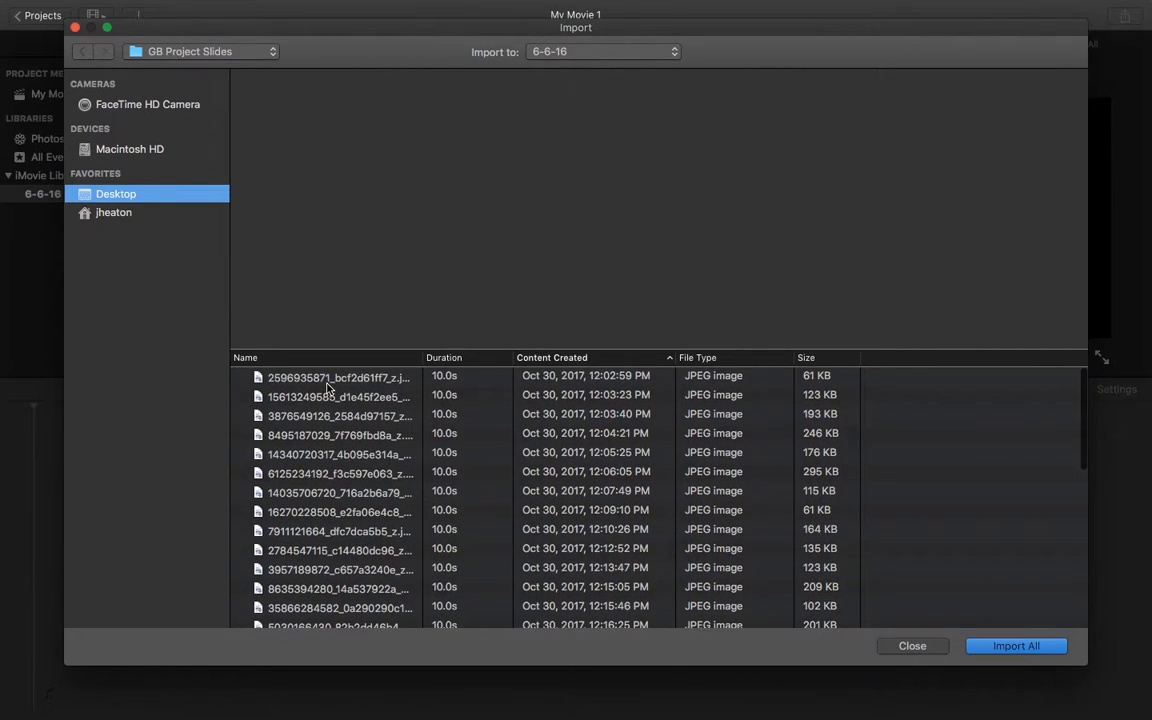
Select the run of JPEG images above Project.band in GB Project Slides, and reduce the selection to the first image.
left_click(328, 388)
scroll(328, 388, "down", 3)
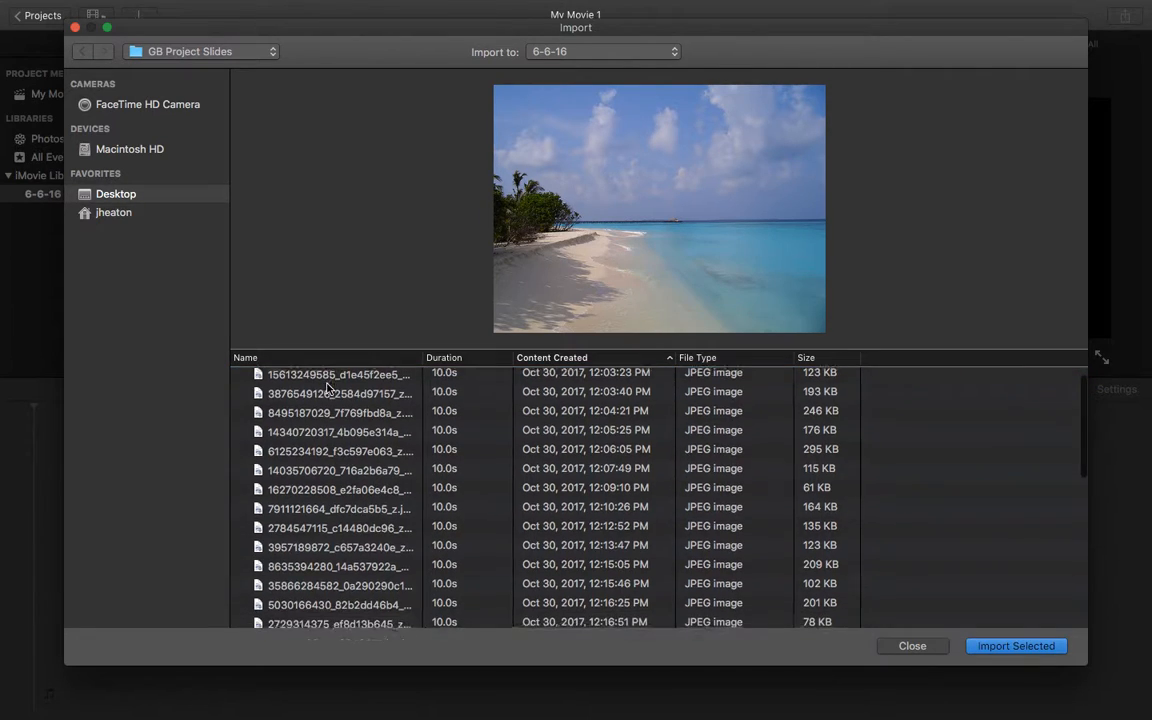
scroll(328, 388, "down", 10)
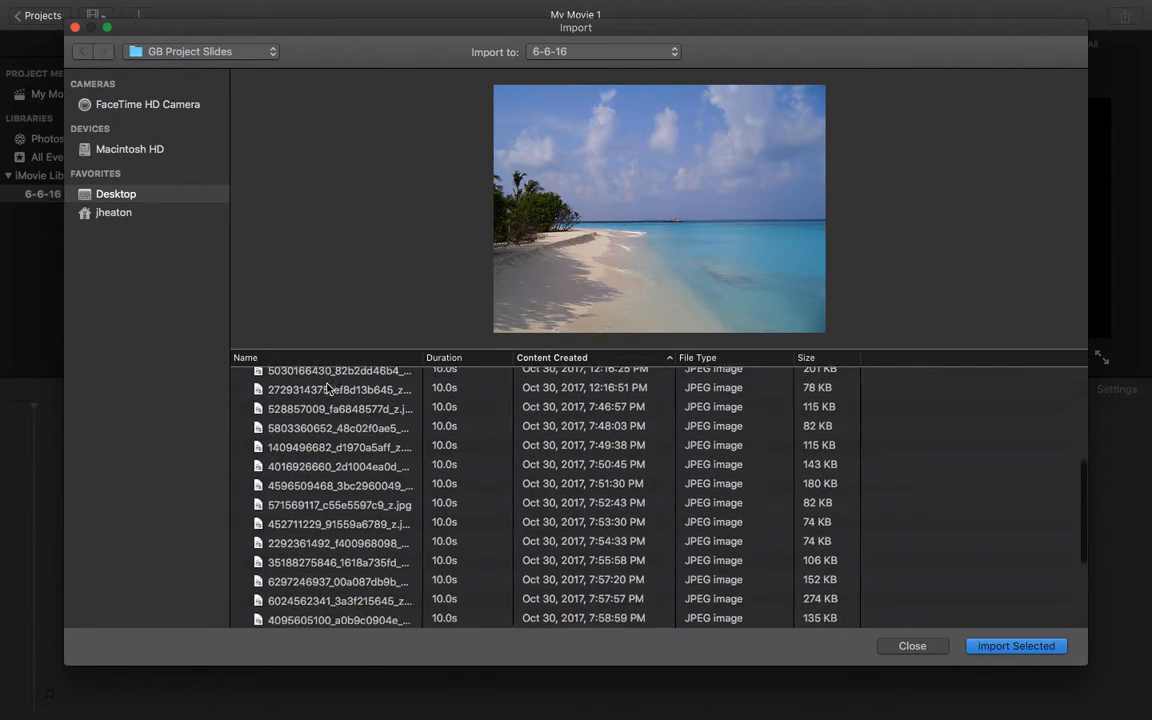
scroll(328, 388, "down", 5)
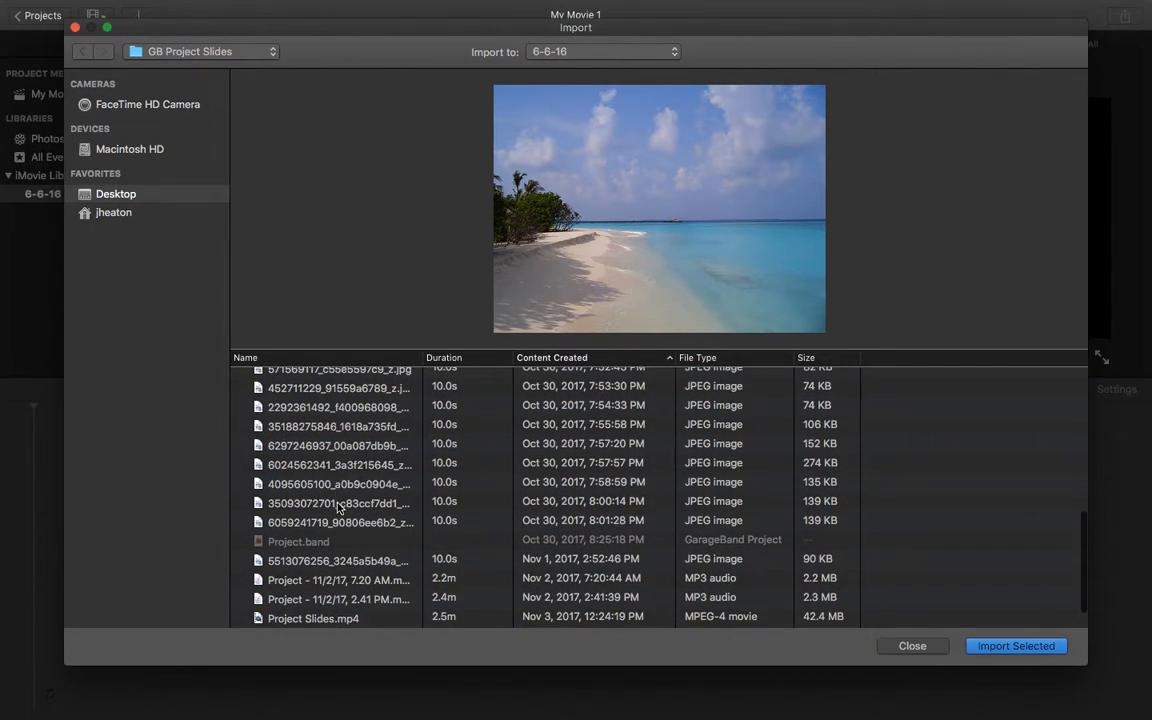
key("super+a")
scroll(338, 527, "up", 10)
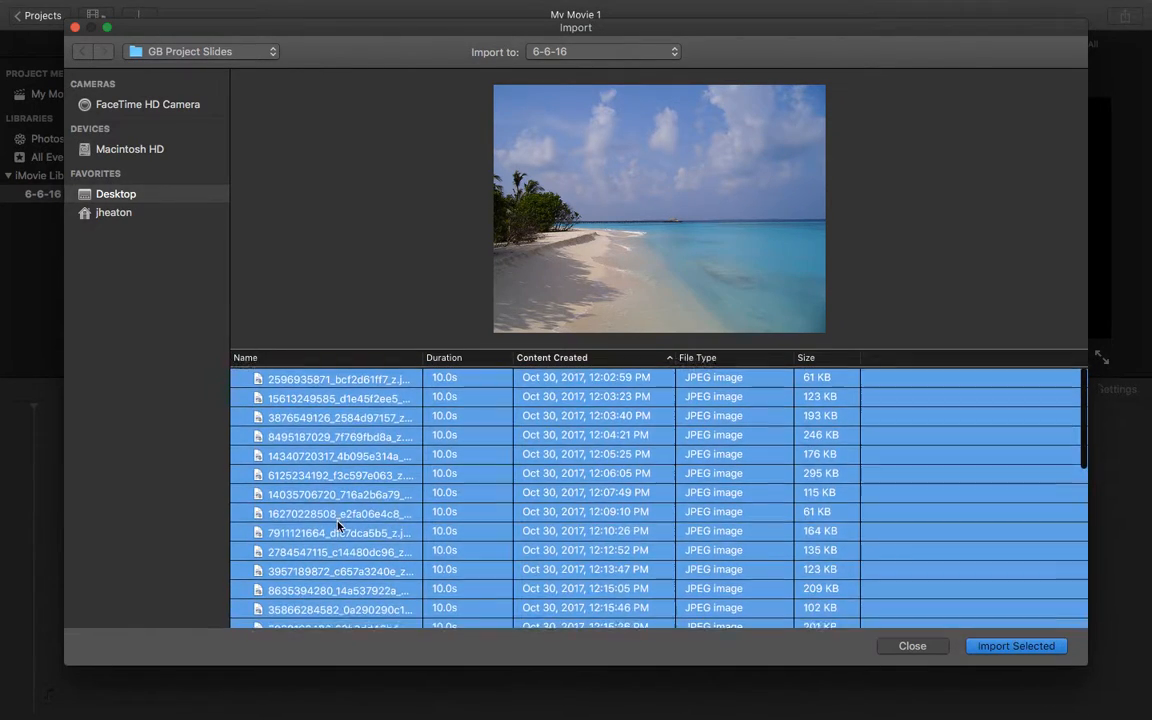
scroll(338, 527, "down", 10)
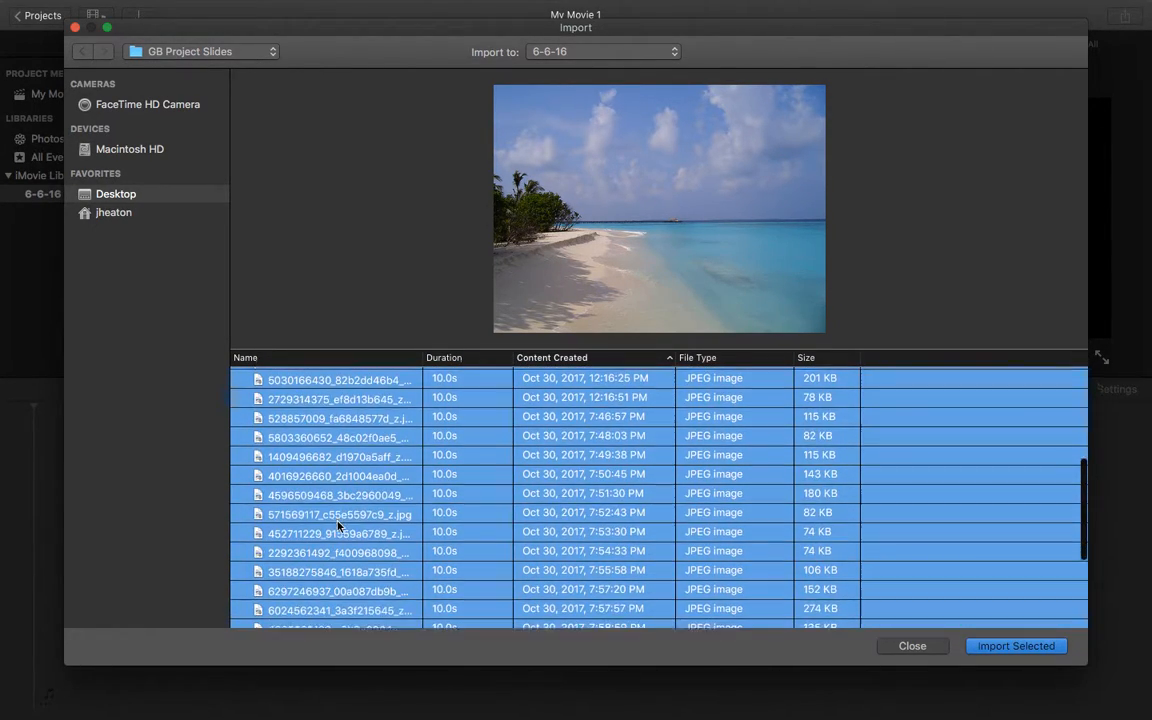
scroll(338, 527, "down", 1)
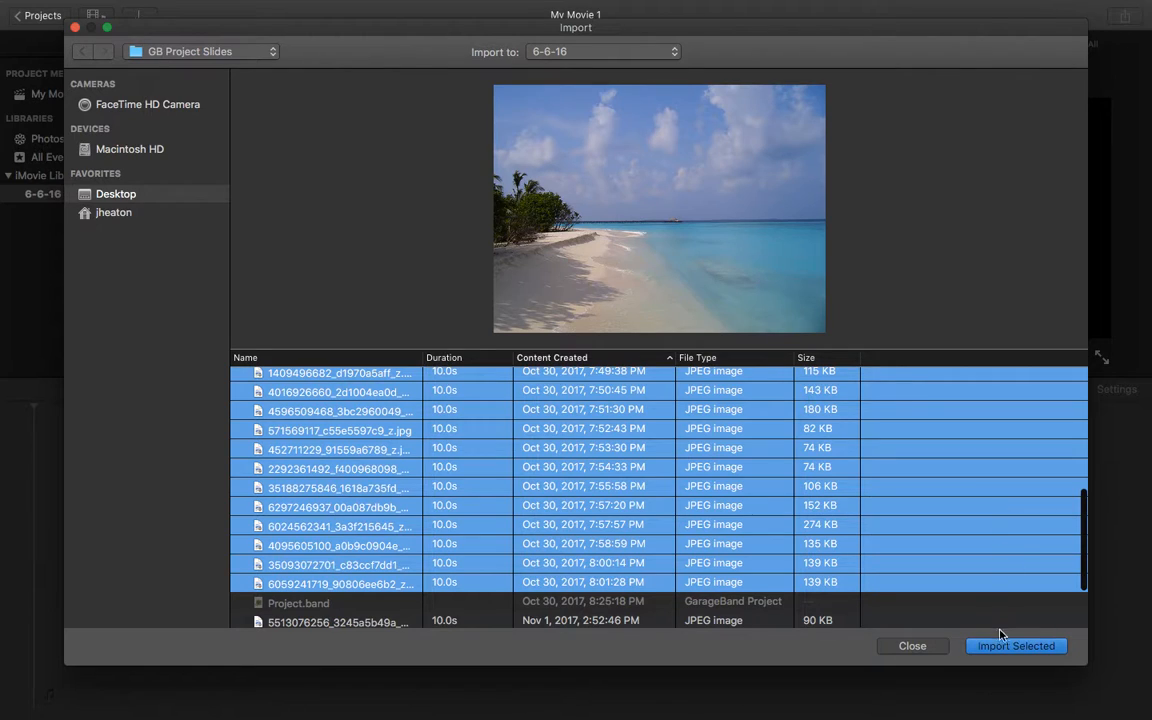
scroll(420, 409, "up", 15)
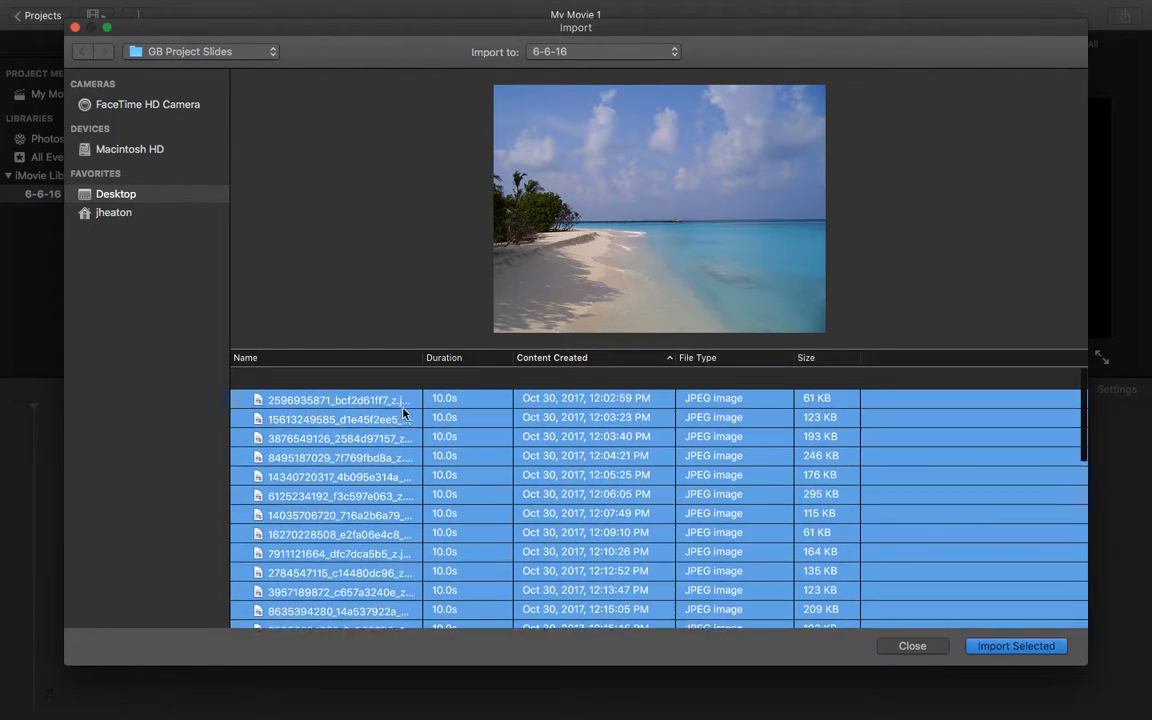
left_click(322, 381)
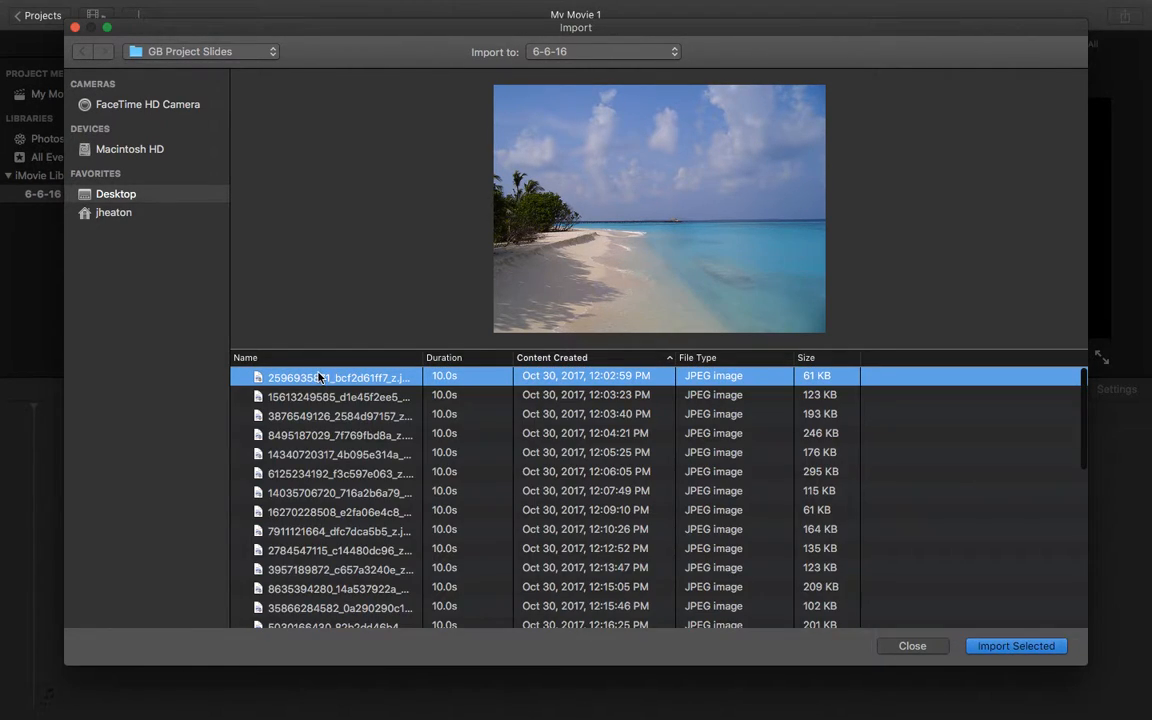
Browse the home folder and the Desktop, and open the GB Project Slides folder on the Desktop.
left_click(113, 196)
left_click(107, 214)
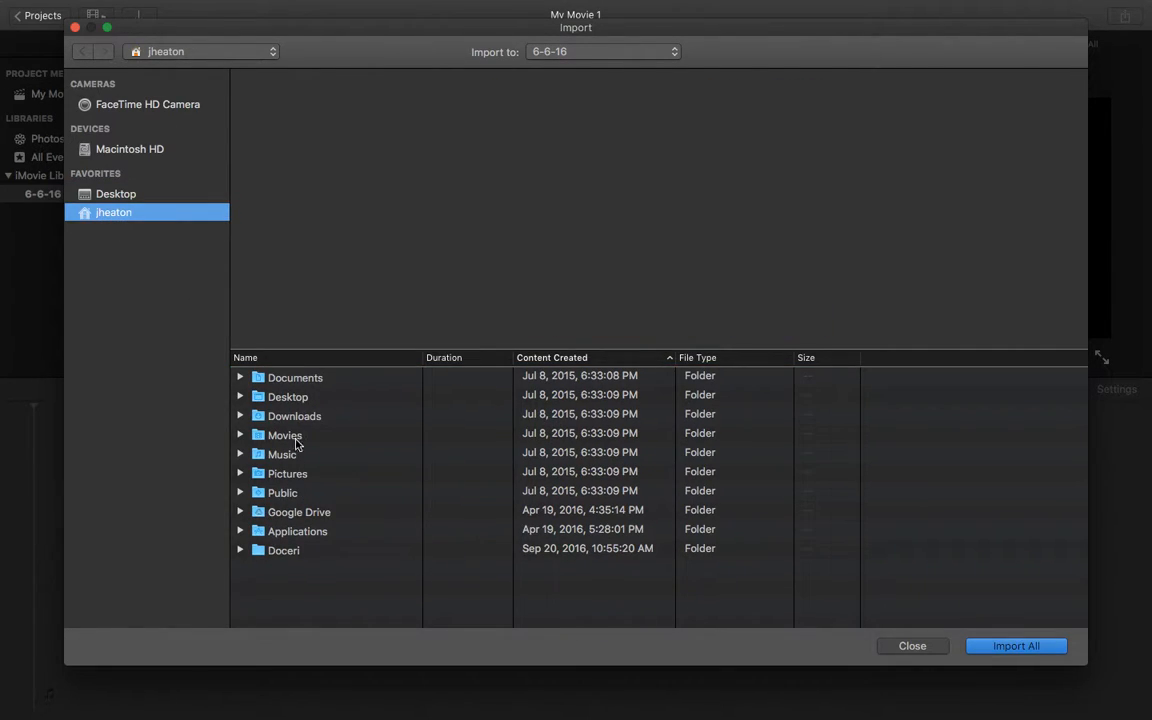
left_click(105, 192)
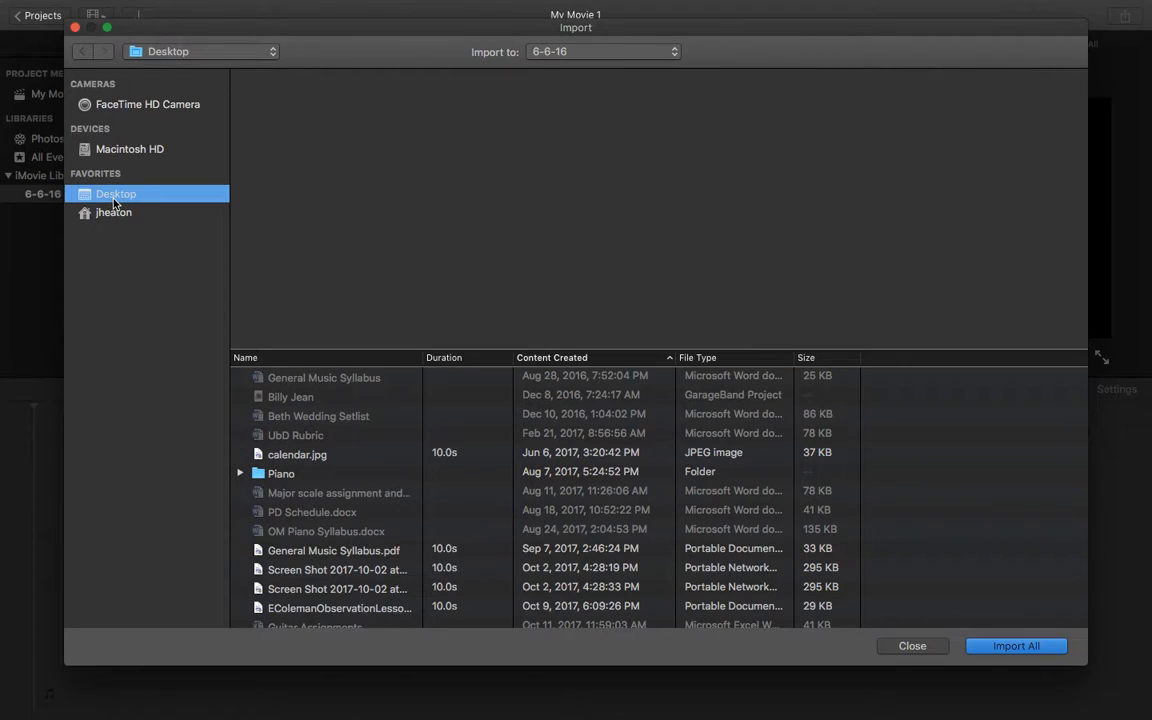
scroll(287, 441, "up", 1)
scroll(287, 441, "down", 5)
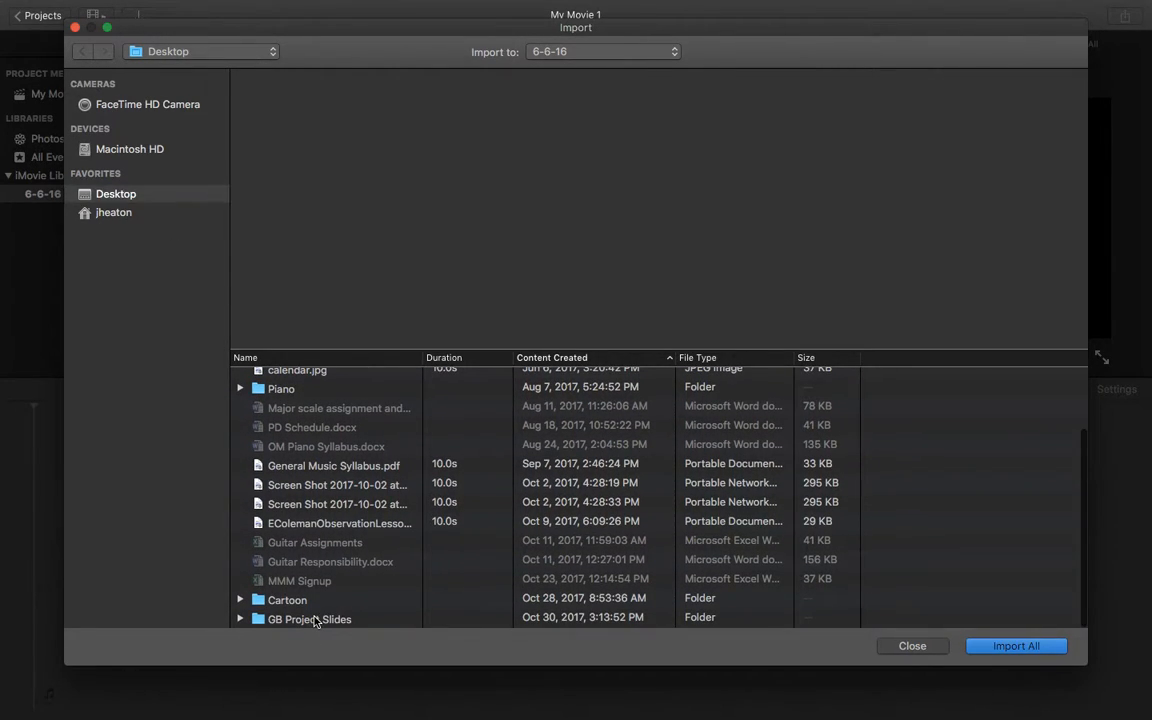
double_click(313, 618)
Select all JPEG images from the first file in the list through the last one directly above Project.band.
left_click(341, 378)
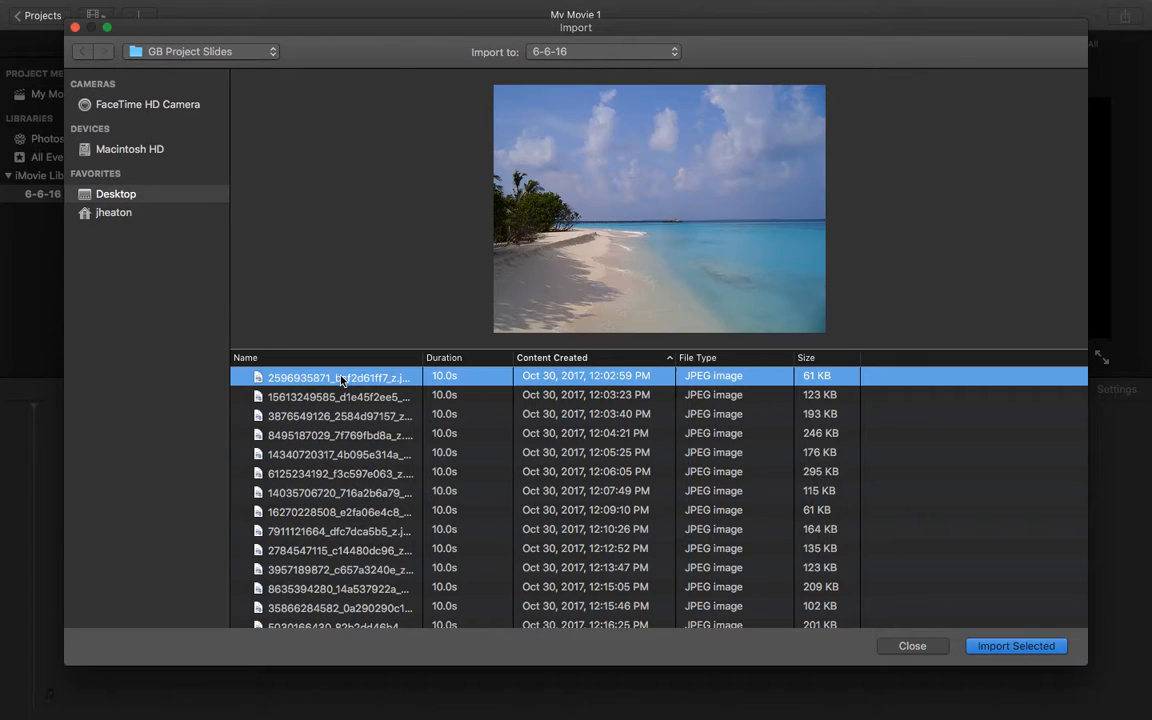
scroll(341, 450, "down", 9)
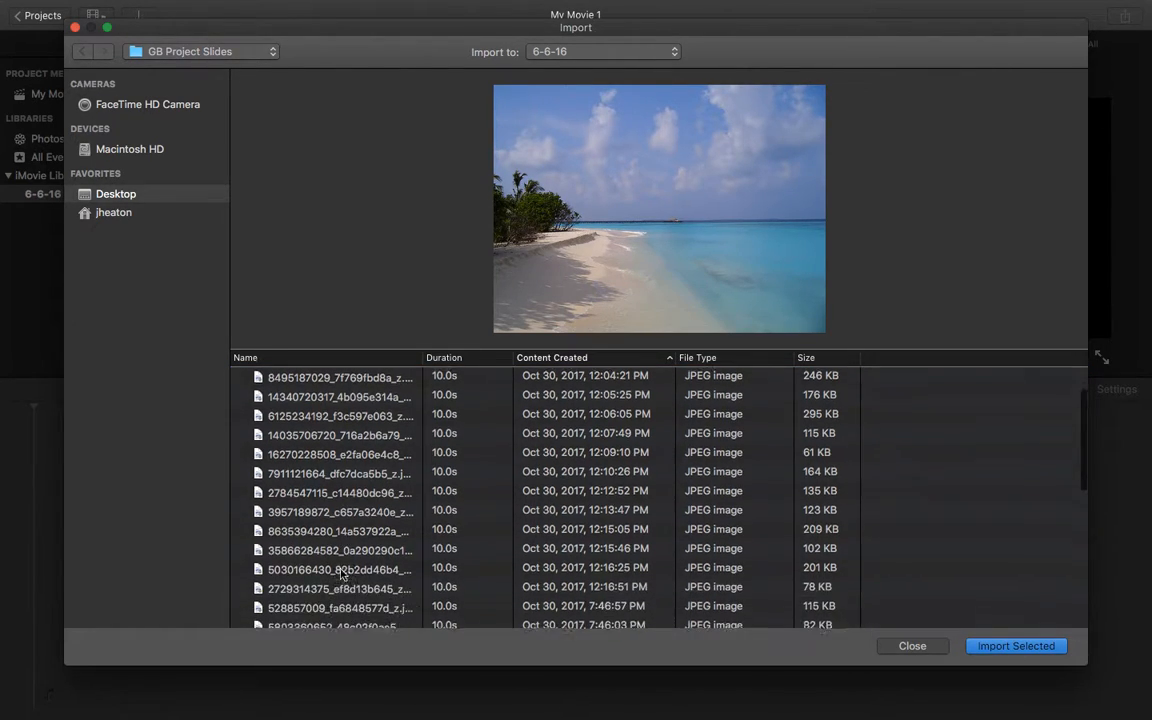
scroll(341, 572, "down", 9)
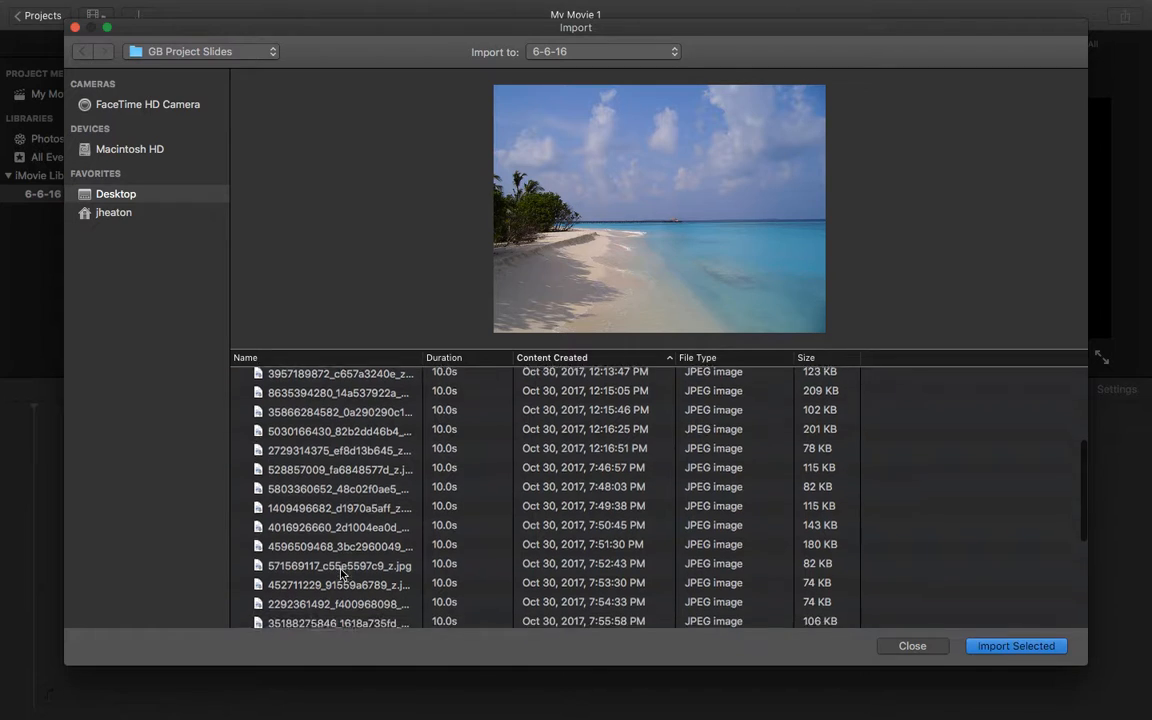
left_click(341, 575, "shift")
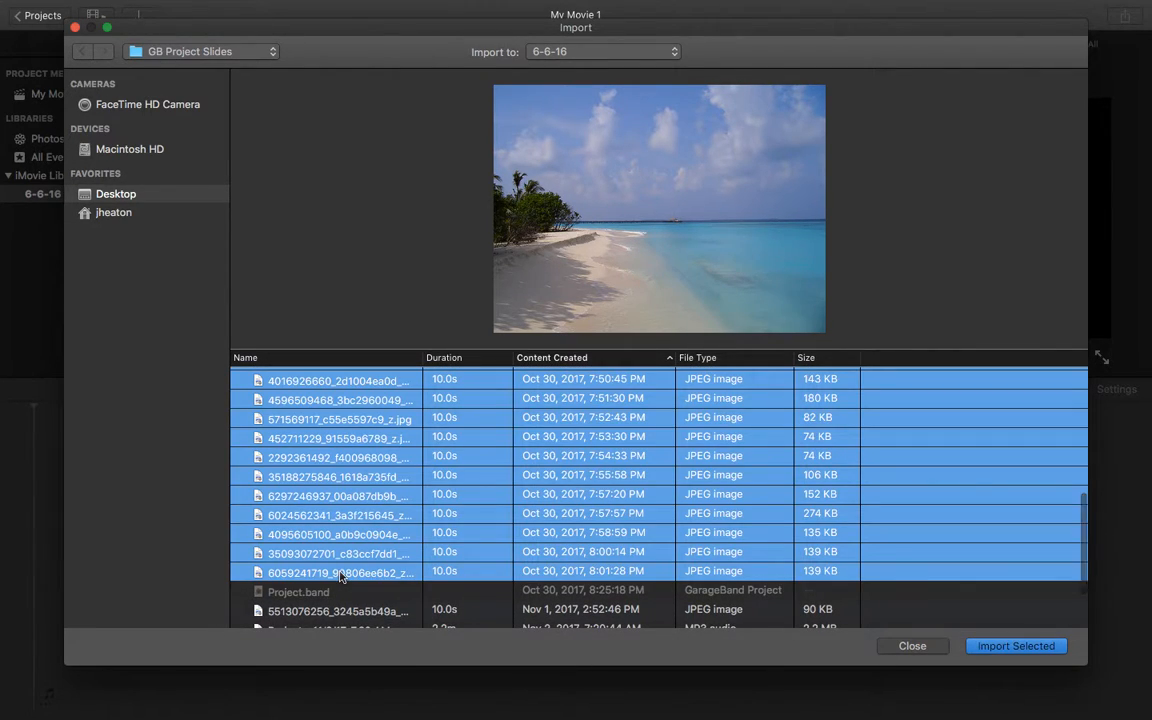
scroll(316, 560, "up", 18)
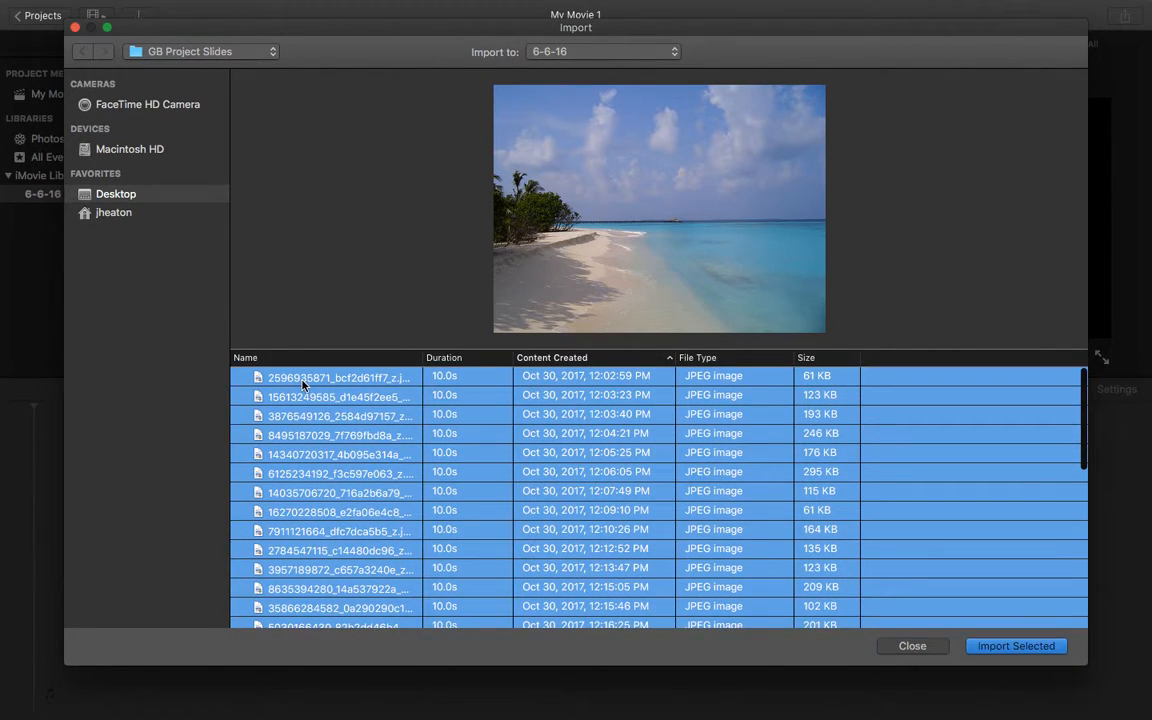
left_click(279, 381)
scroll(313, 437, "down", 1)
scroll(313, 437, "down", 15)
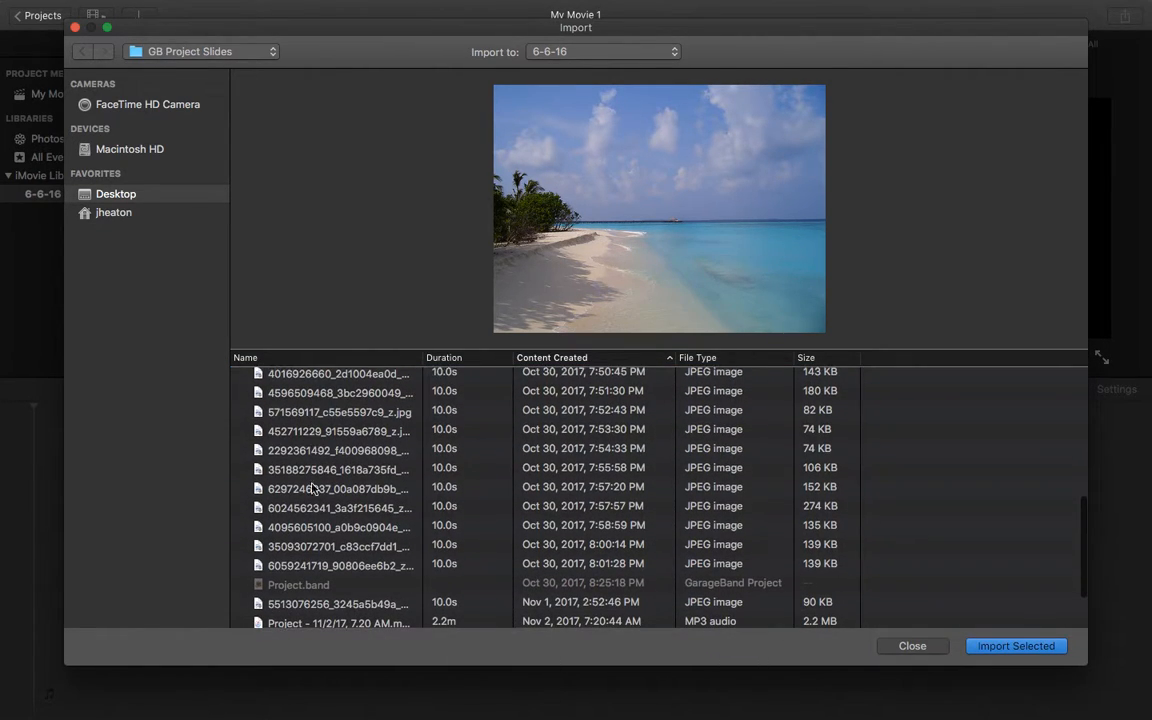
left_click(320, 565, "shift")
scroll(333, 520, "up", 15)
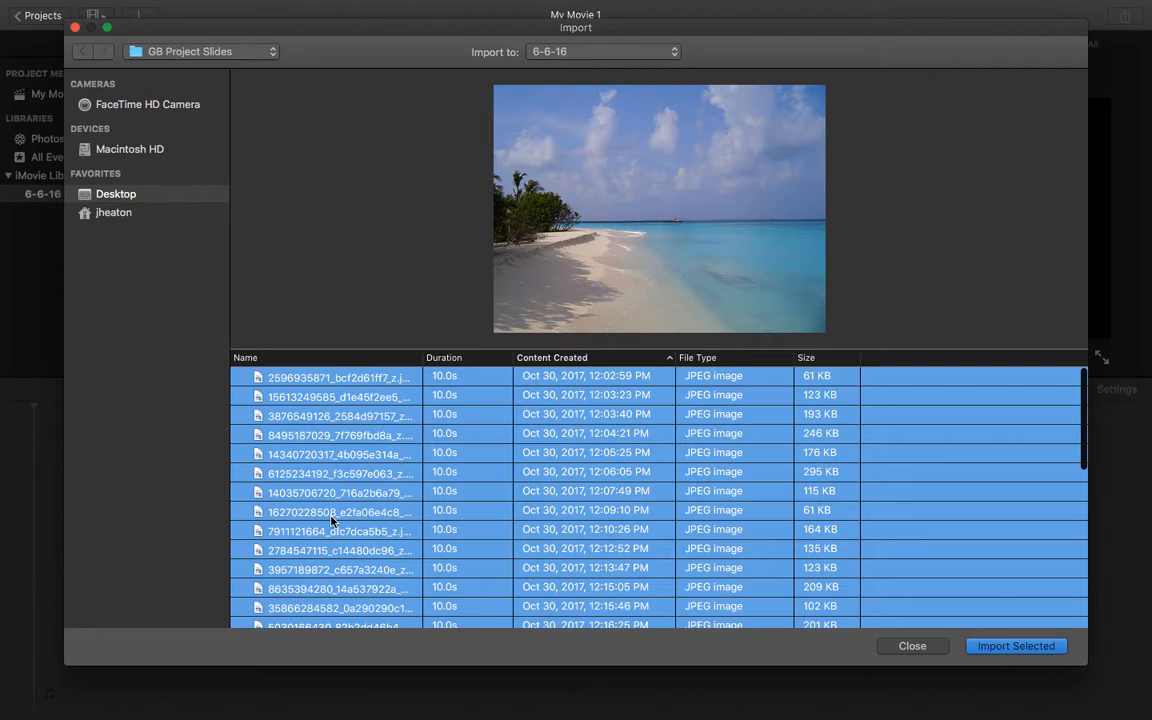
scroll(333, 520, "down", 10)
scroll(335, 520, "up", 10)
left_click(1016, 646)
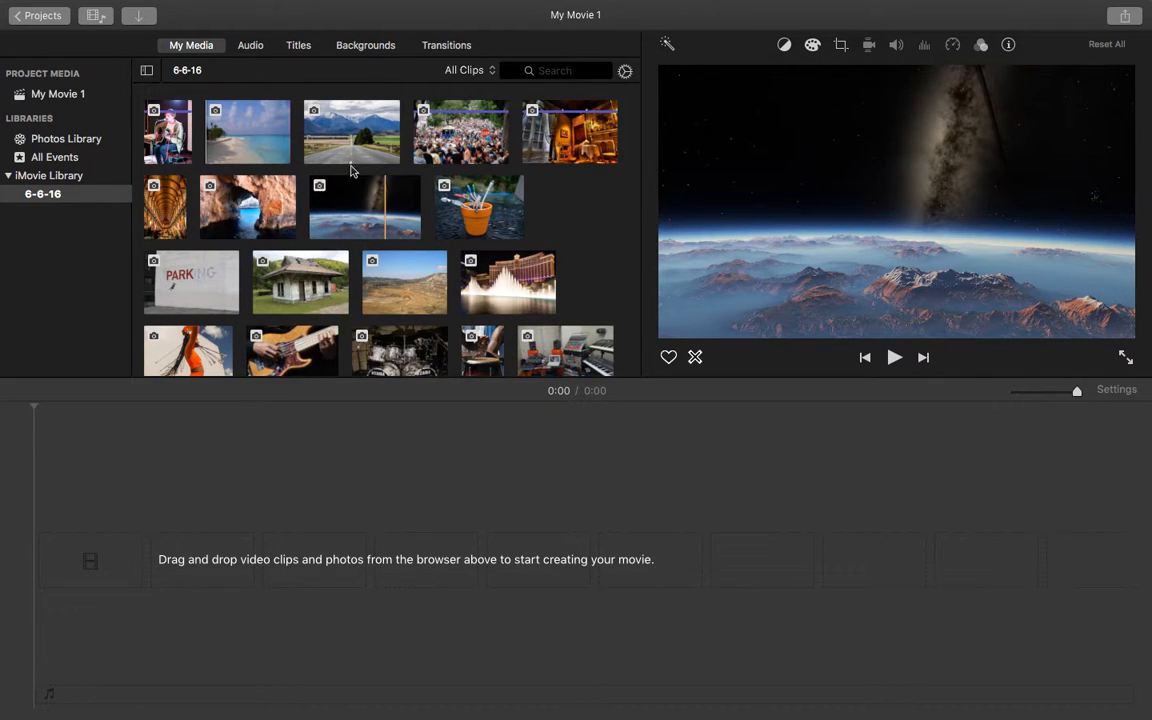
Add only the red guitar photo, last in the 6-6-16 event, to the empty timeline and delete it again.
scroll(440, 205, "down", 3)
scroll(376, 172, "down", 5)
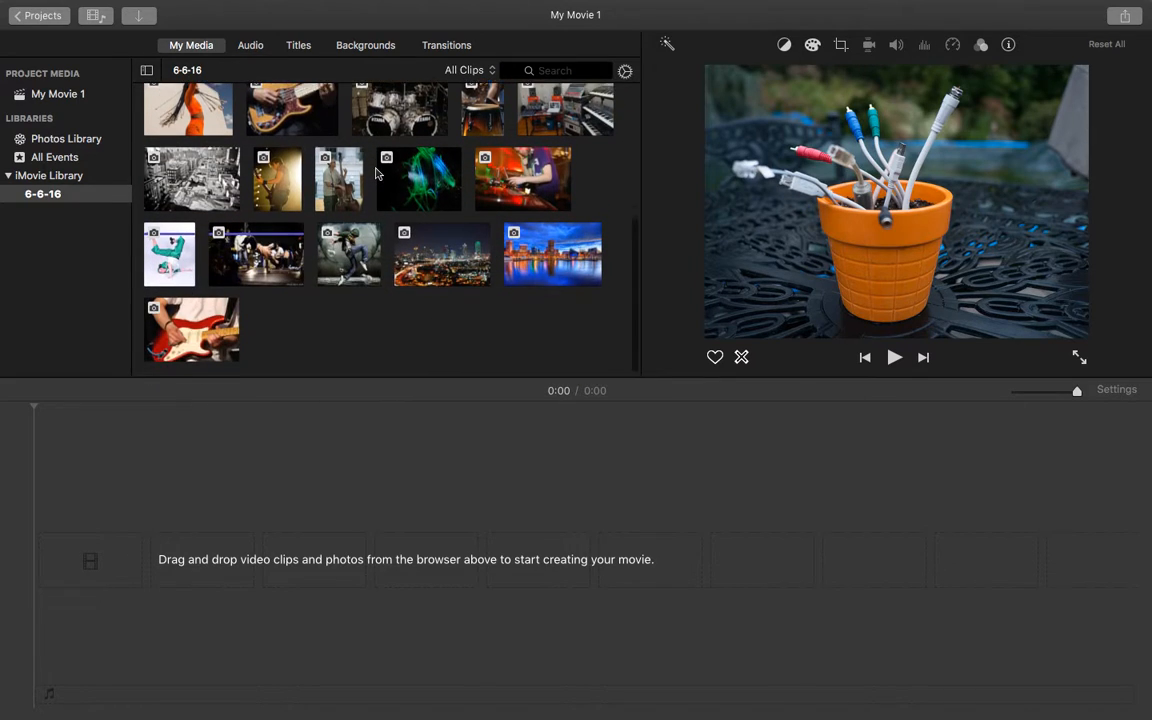
scroll(376, 172, "up", 5)
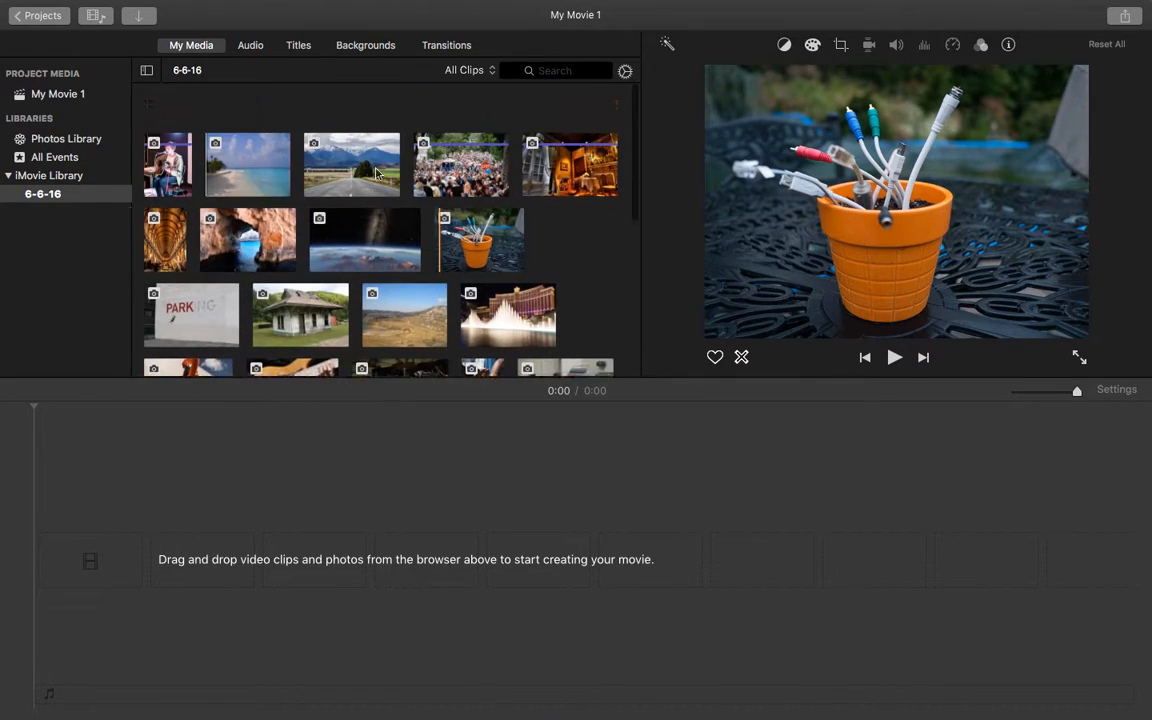
scroll(548, 324, "down", 8)
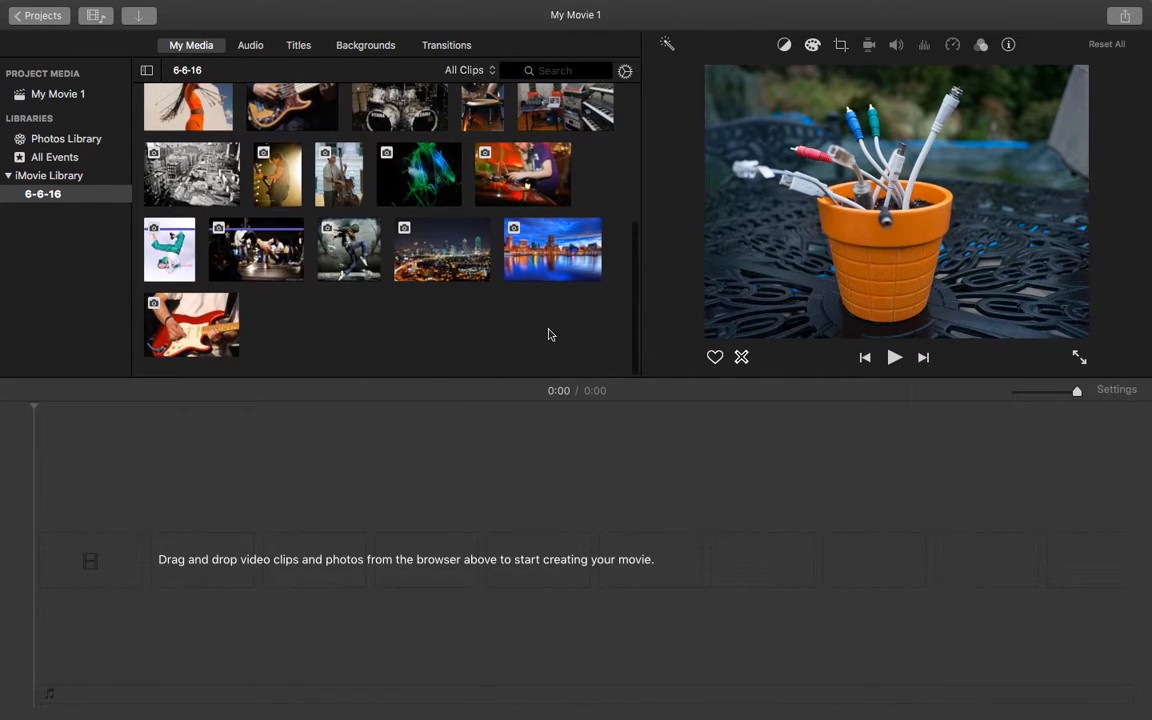
mouse_move(162, 298)
left_mouse_down()
mouse_move(154, 391)
mouse_move(103, 517)
mouse_move(56, 567)
left_mouse_up()
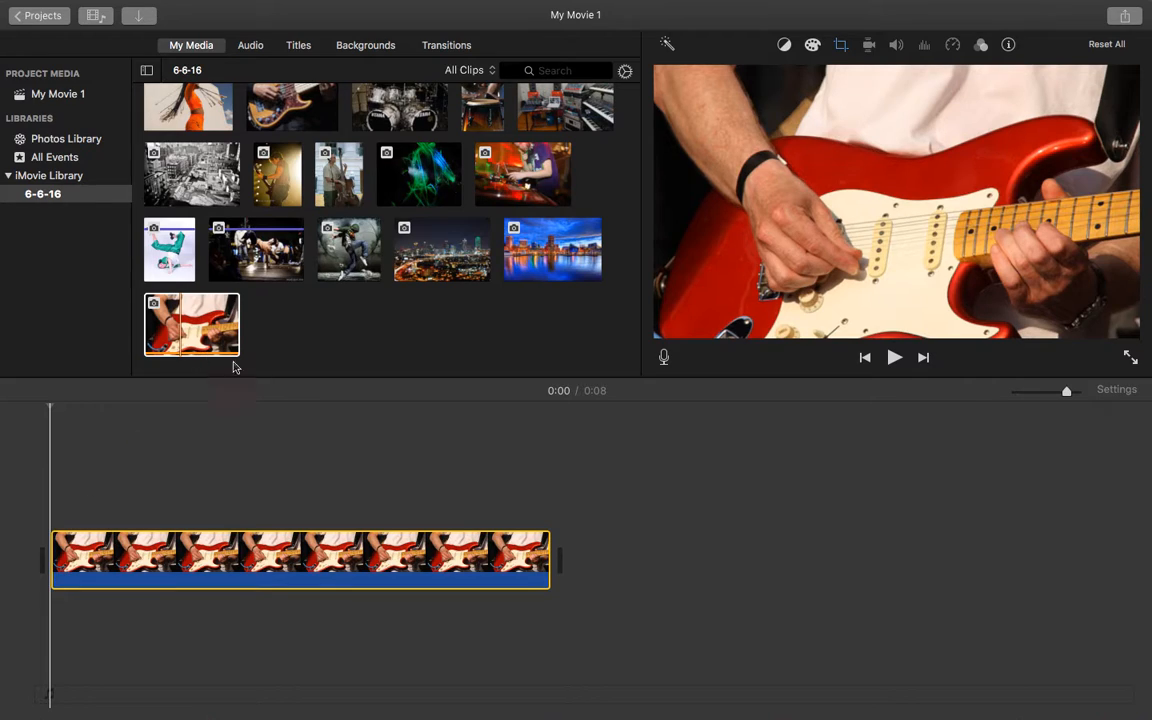
key("Delete")
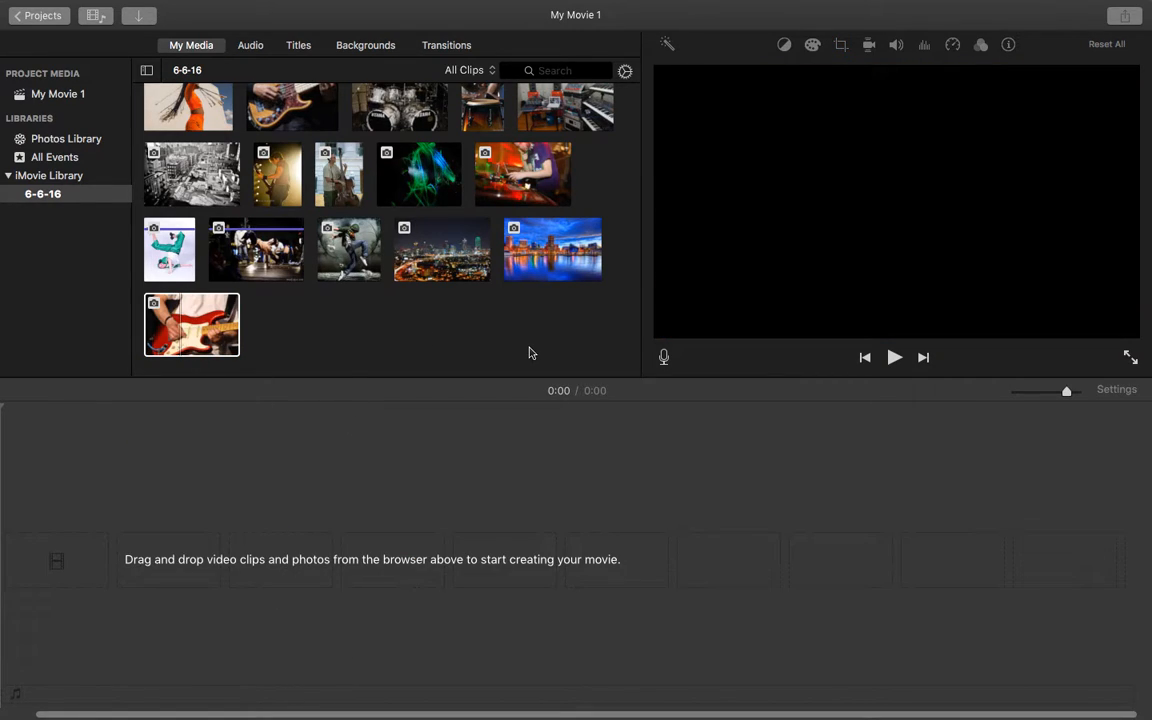
Select all imported photos in the 6-6-16 event and place them together in the timeline.
scroll(532, 347, "up", 1)
left_click_drag(573, 340, 167, 120)
left_click_drag(193, 354, 342, 509)
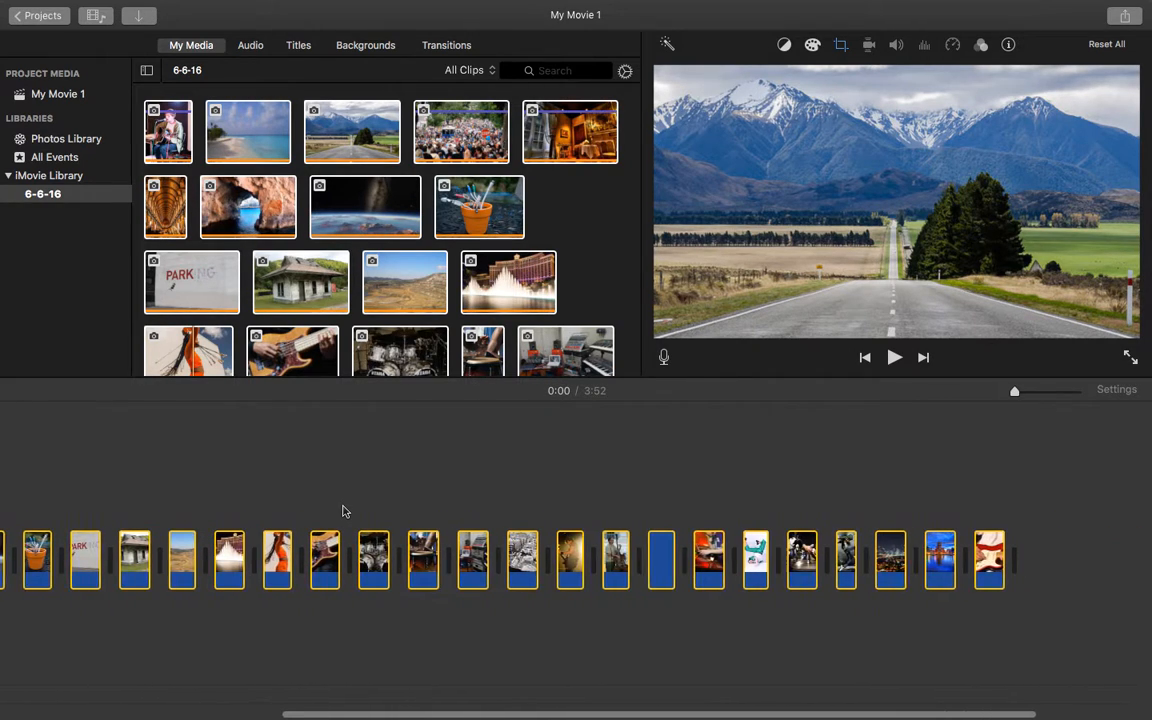
Review the order of the photo clips along the whole timeline and select the clip of the breakdancer in green.
left_click(103, 527)
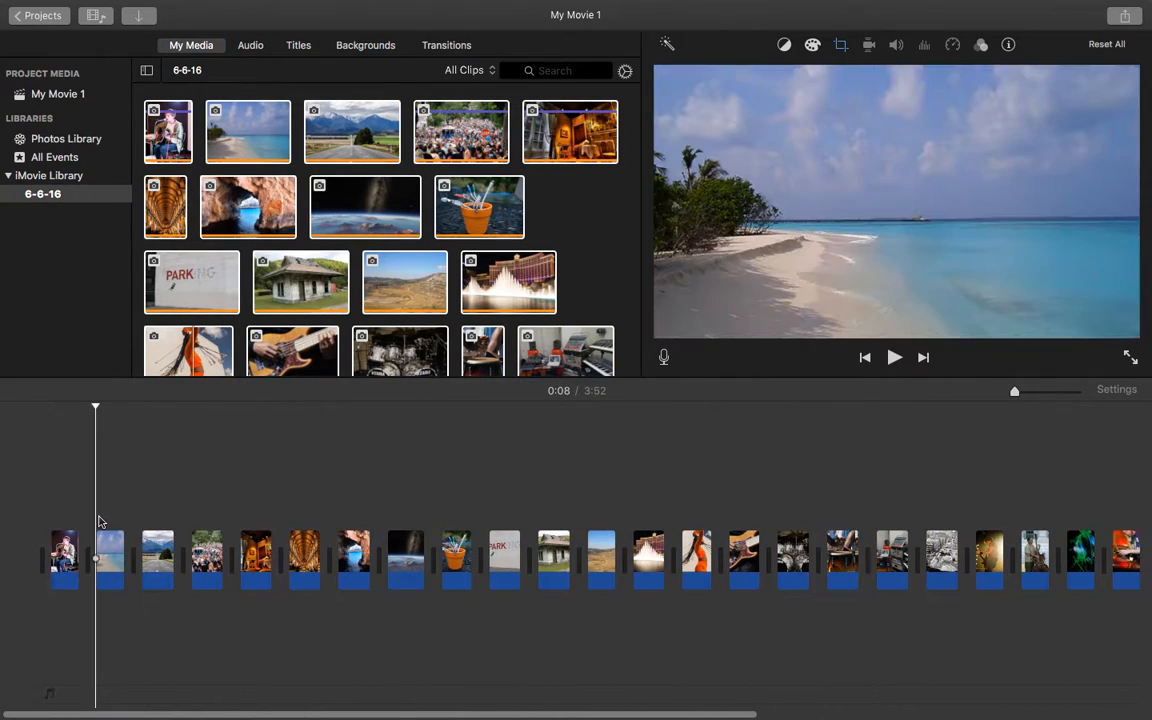
scroll(100, 524, "right", 5)
scroll(99, 521, "left", 10)
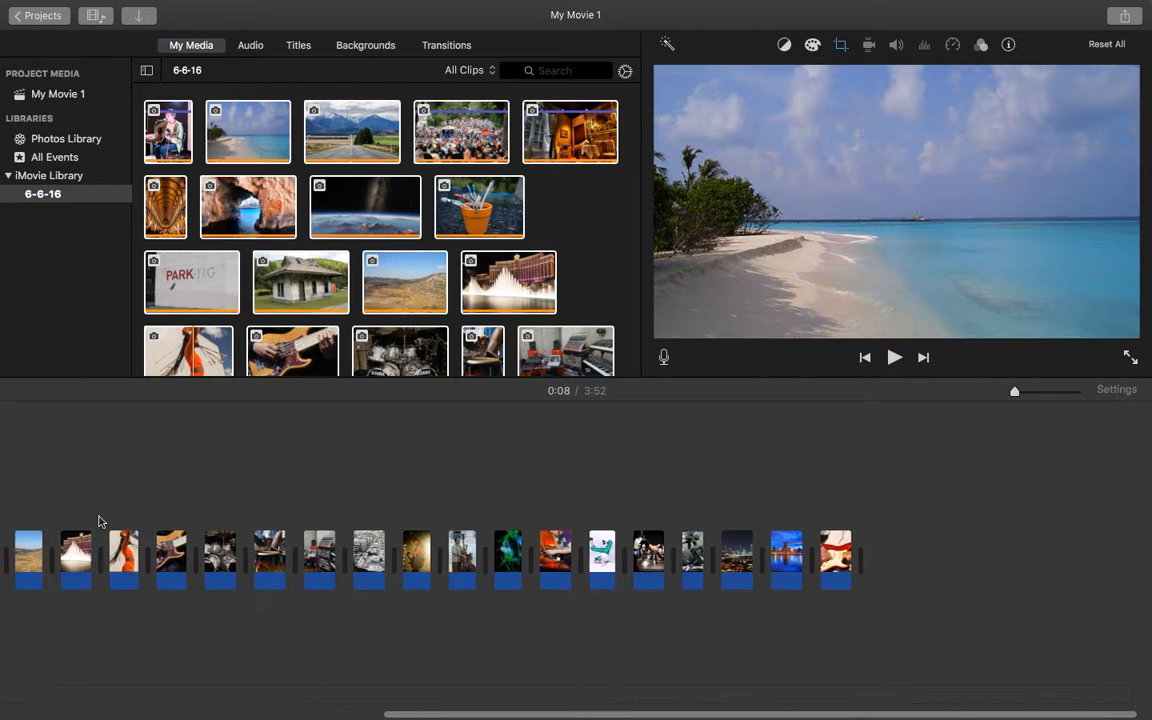
left_click(49, 518)
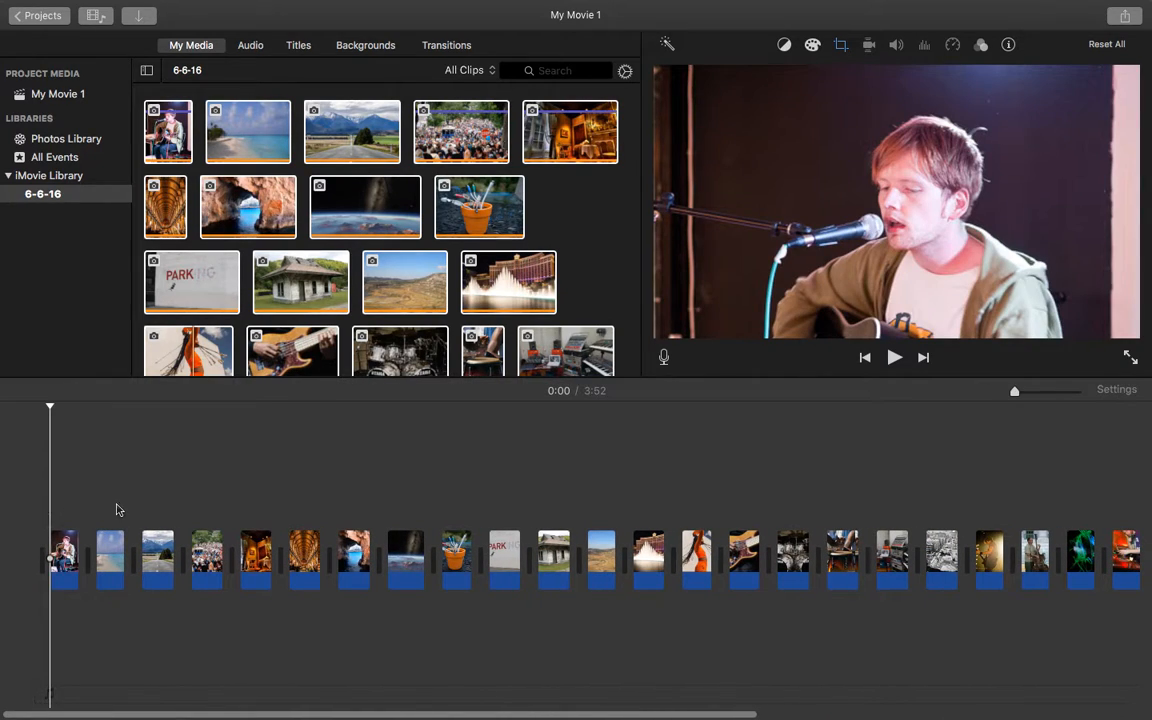
scroll(116, 510, "right", 10)
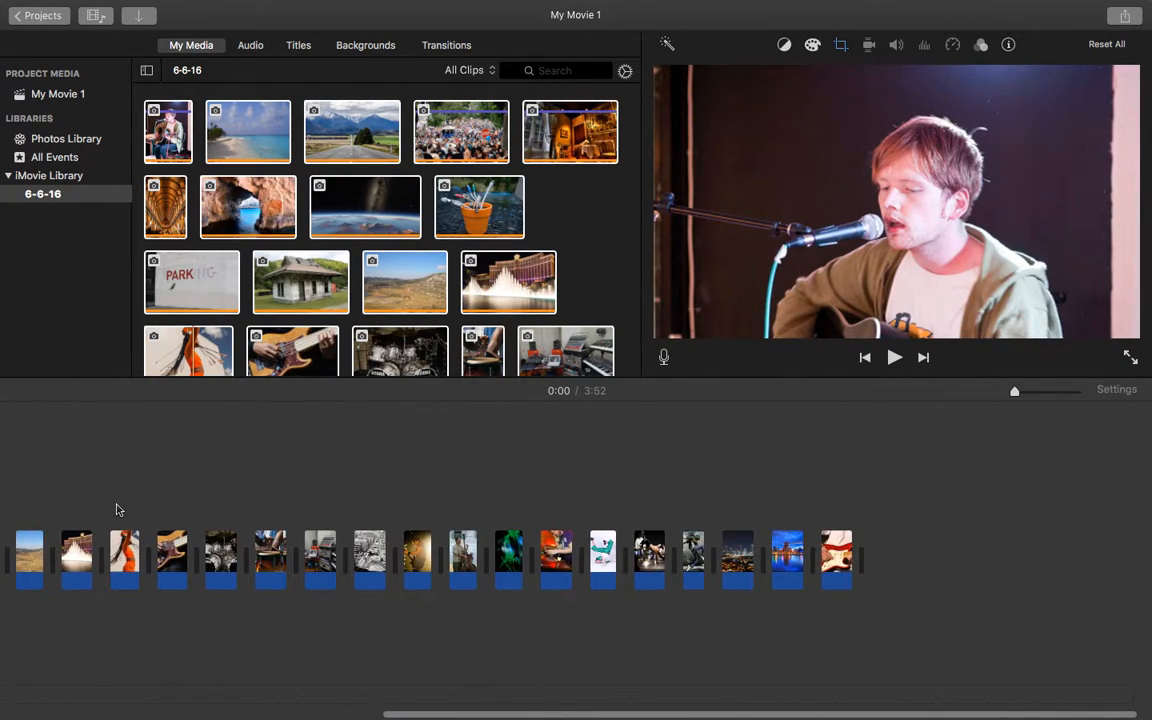
scroll(110, 510, "left", 2)
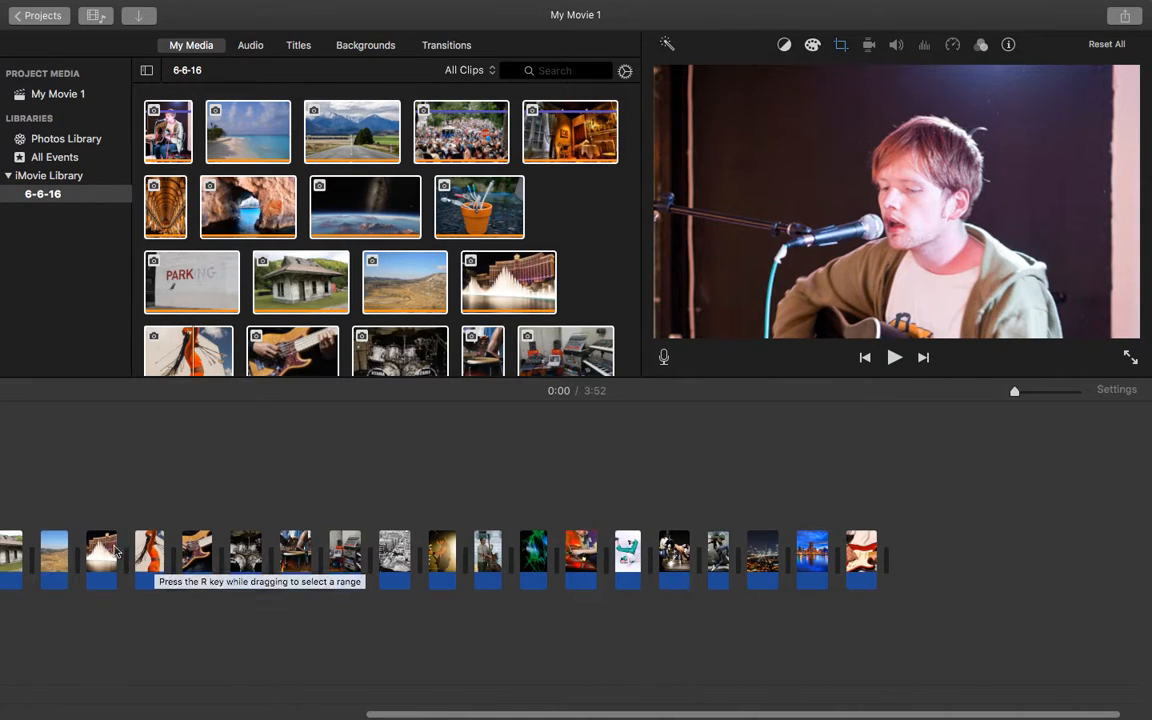
left_click(628, 545)
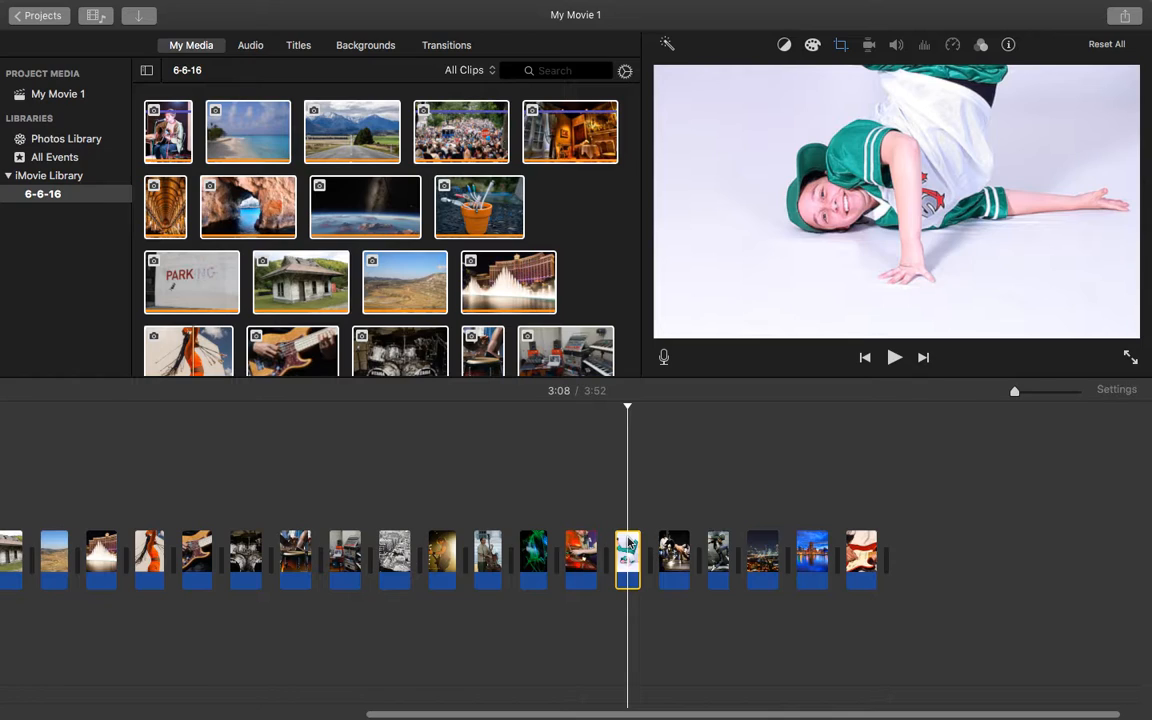
Delete the green-dressed breakdancer clip and the night street breakdancer clip that follows it from the timeline.
key("Delete")
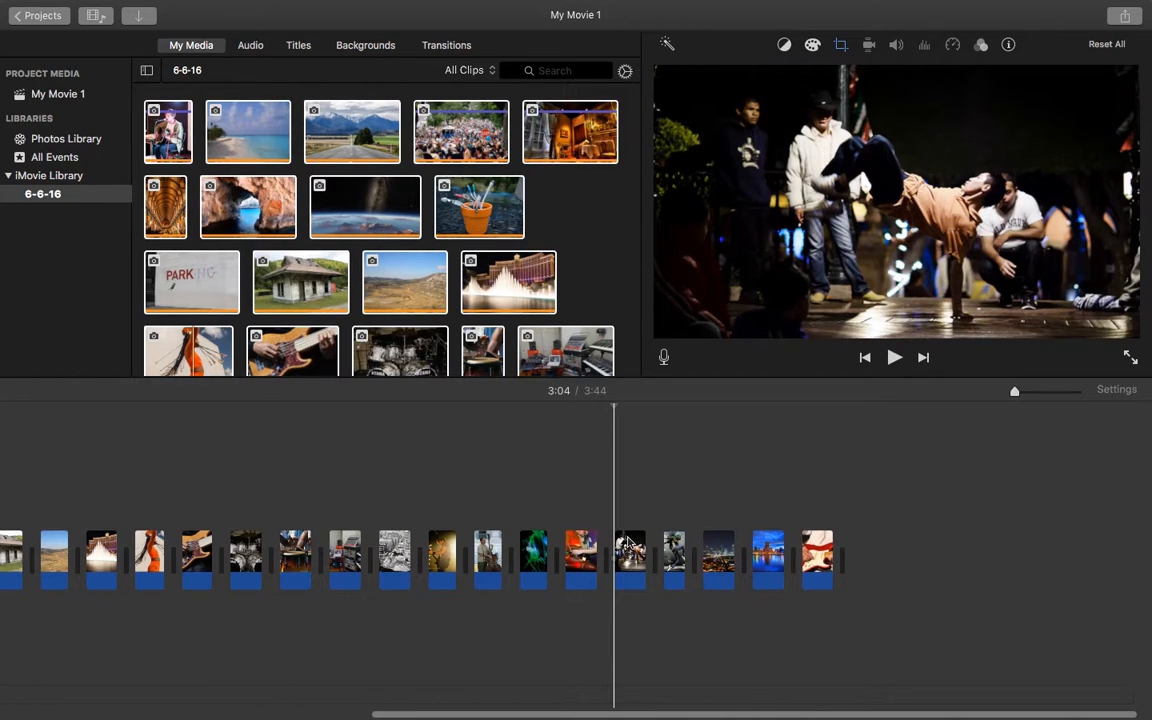
left_click(628, 545)
key("Delete")
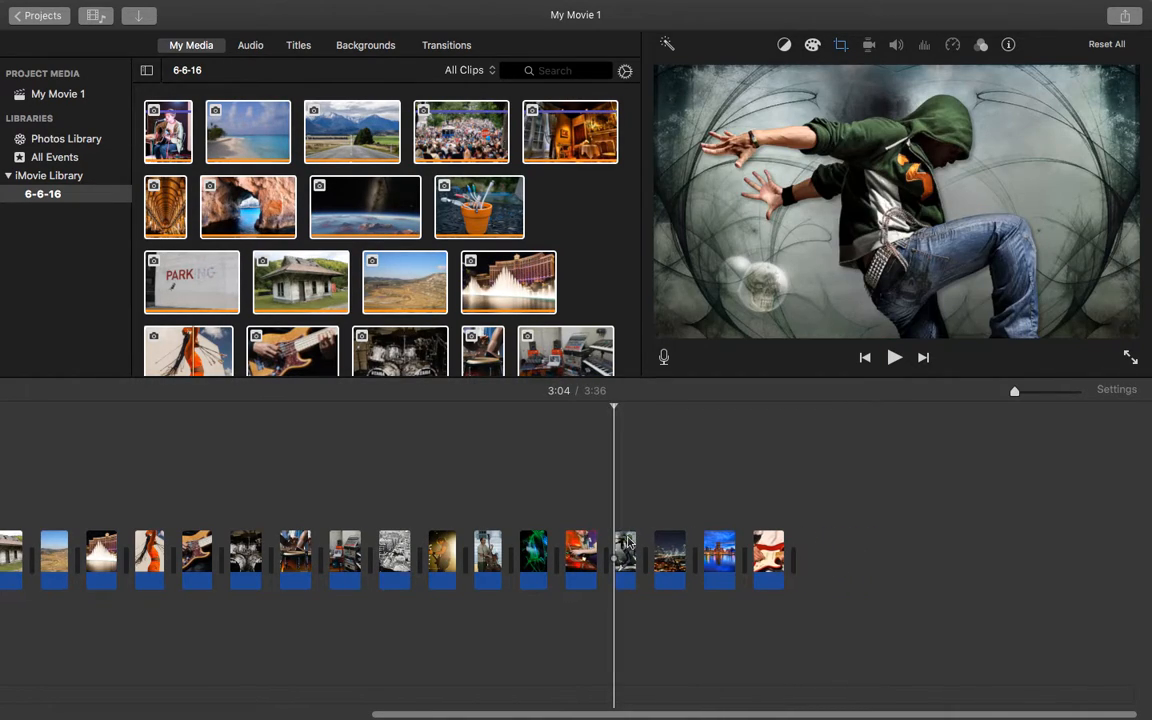
Delete every clip that follows the black-and-white city rooftops photo at the end of the timeline.
scroll(628, 542, "left", 5)
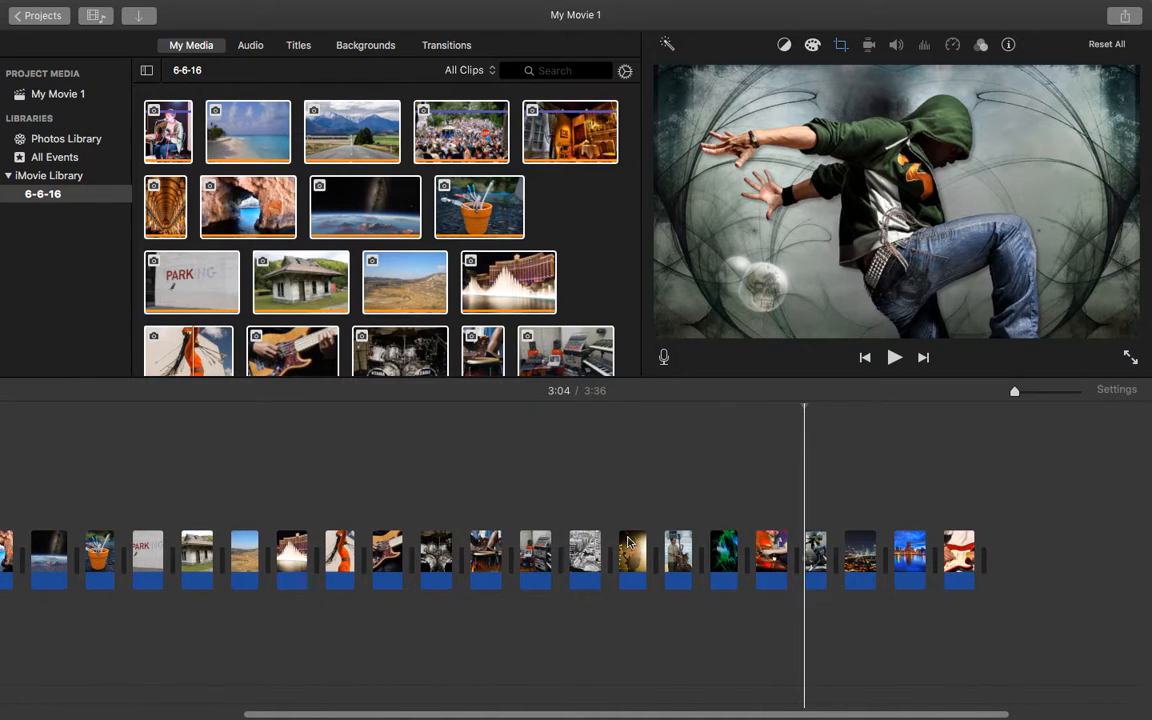
scroll(838, 460, "left", 5)
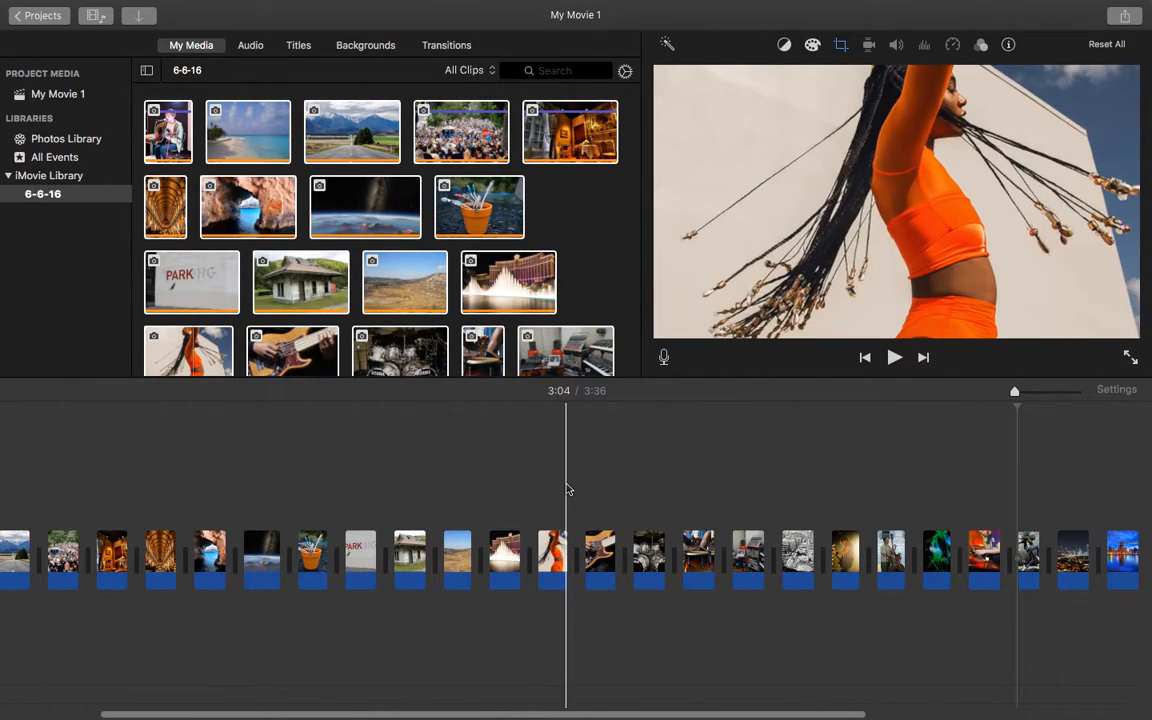
left_click_drag(598, 494, 888, 566)
scroll(878, 512, "right", 4)
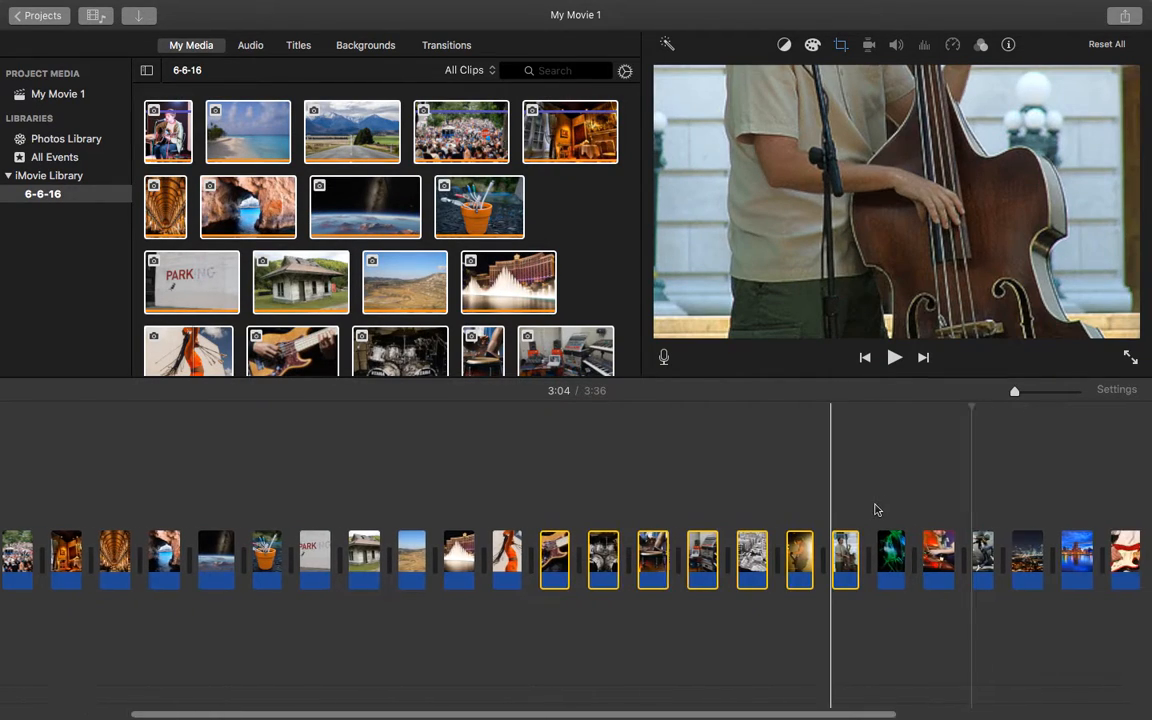
left_click(1054, 491)
left_click_drag(1054, 509, 720, 560)
key("Delete")
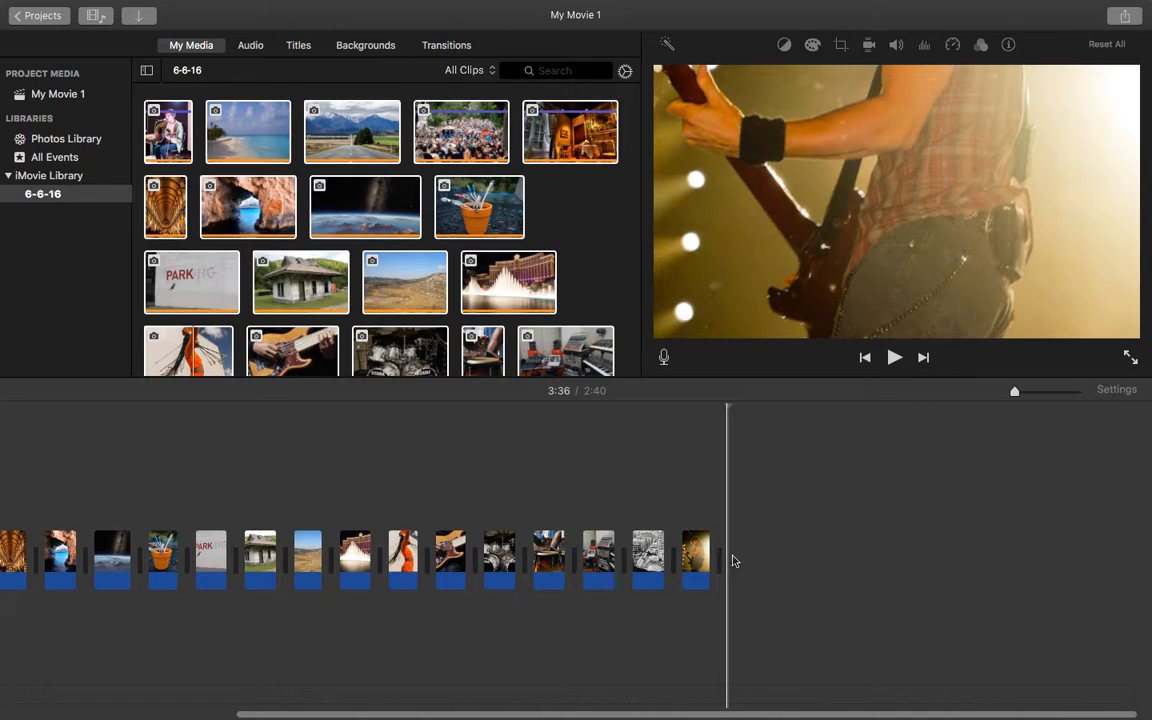
left_click(697, 560)
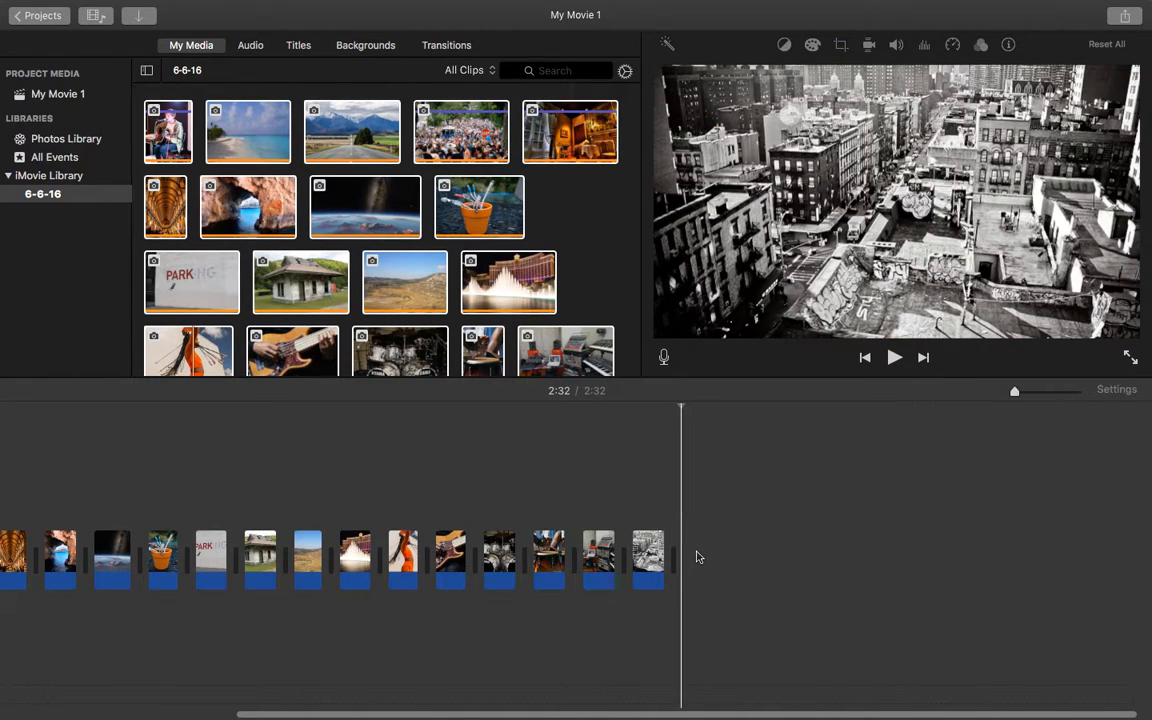
Inspect the Ken Burns crop framing of the first clip, the singer with guitar, and how it moves on to the beach photo.
scroll(738, 443, "left", 4)
scroll(738, 443, "left", 8)
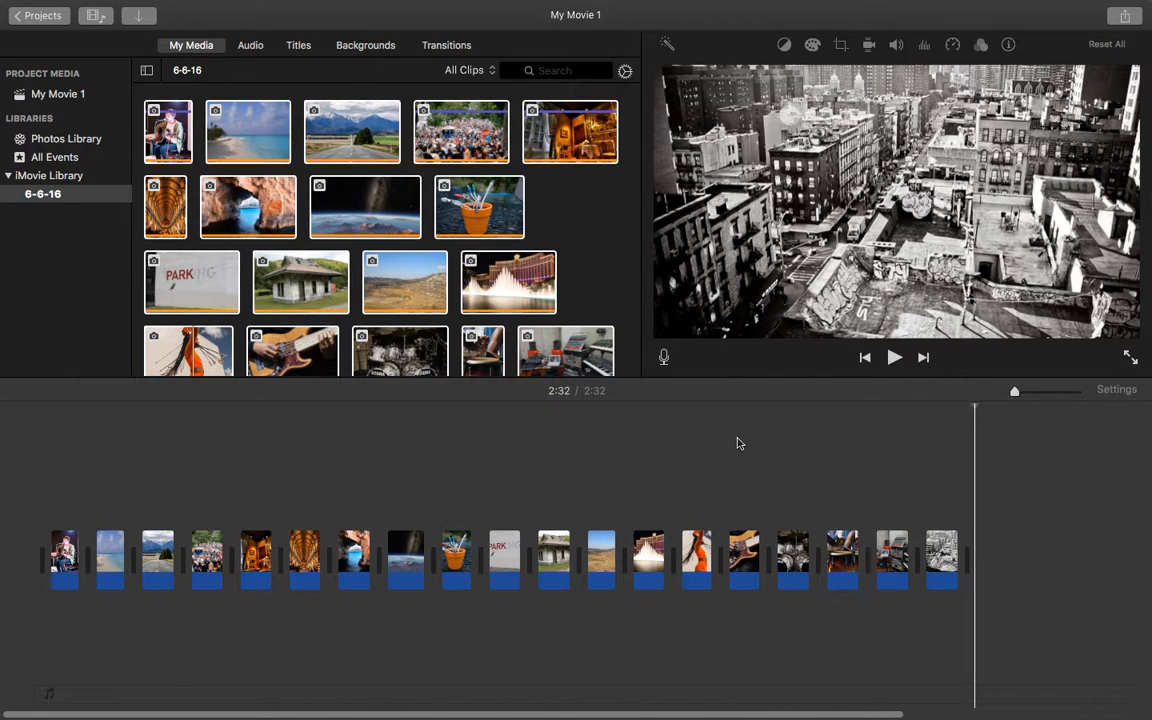
left_click(66, 562)
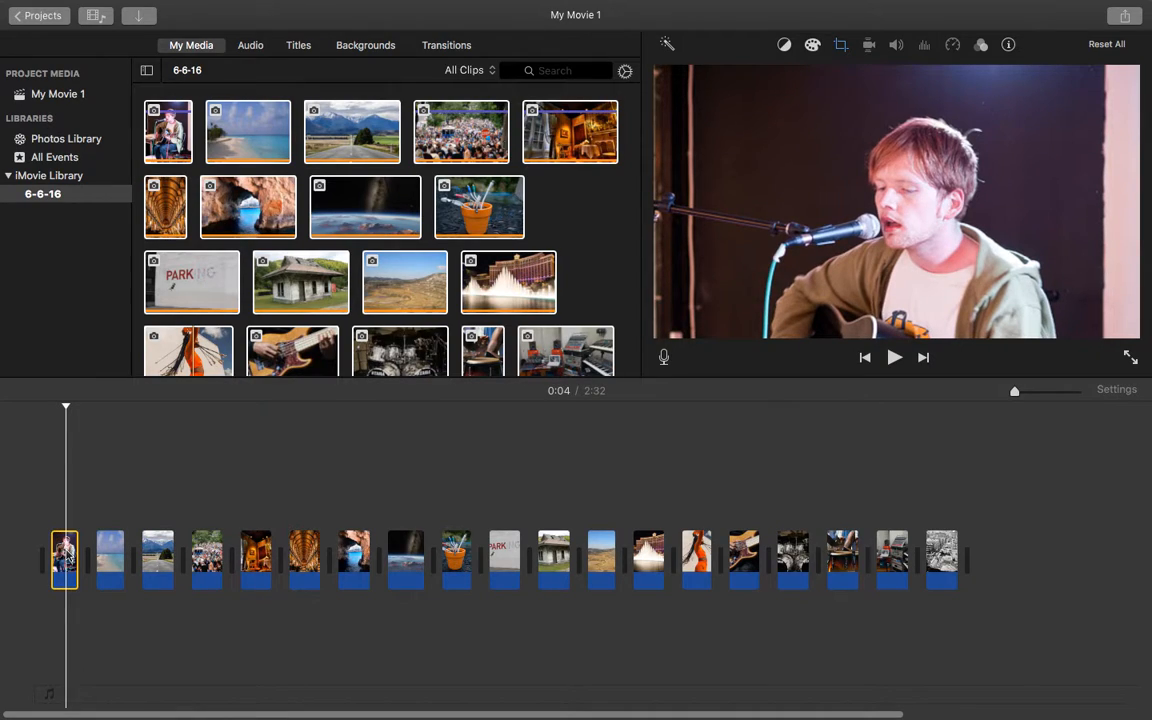
left_click(840, 44)
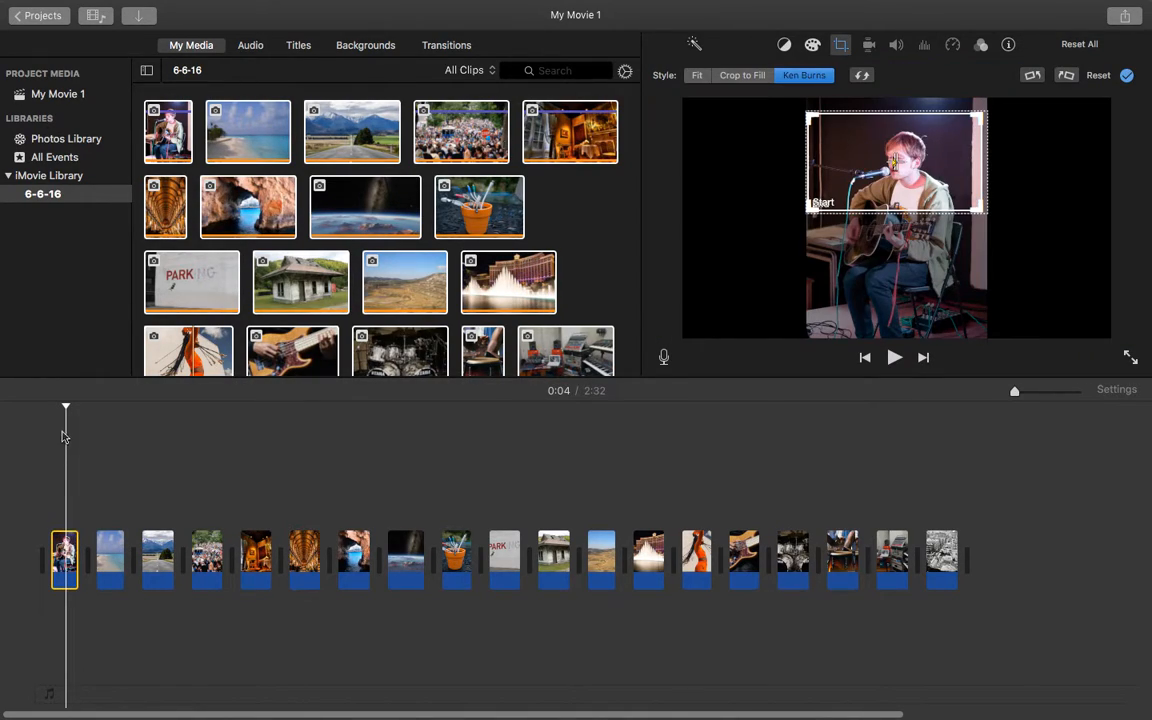
left_click_drag(64, 407, 82, 411)
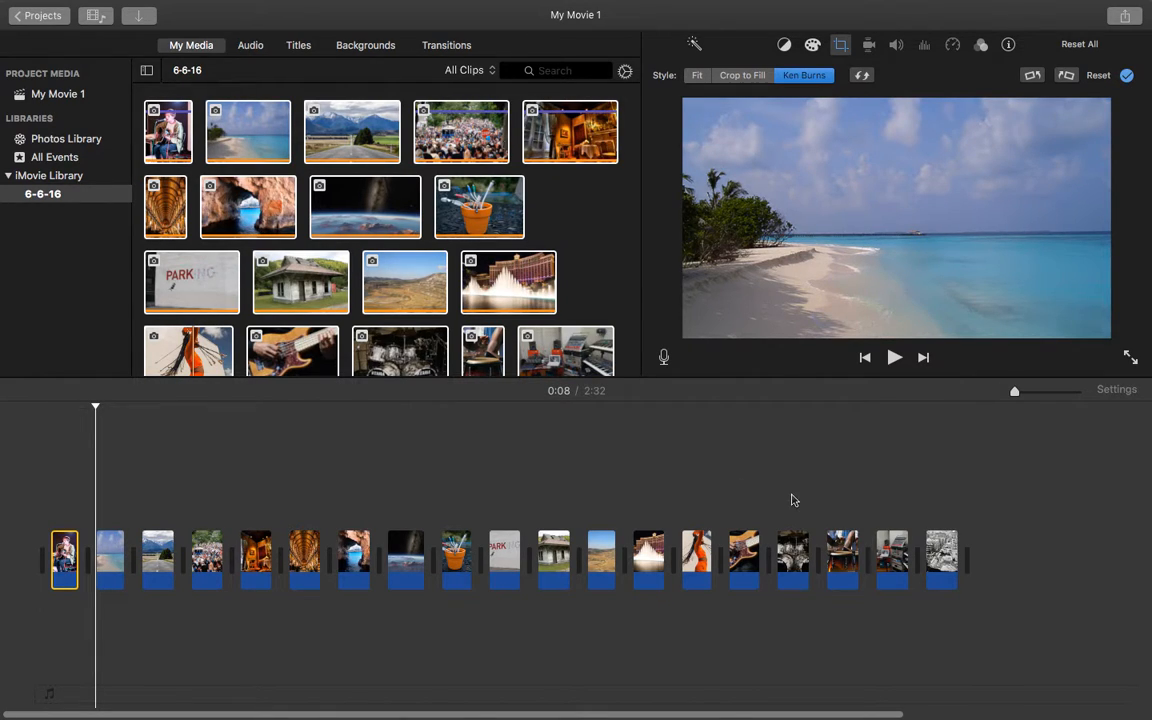
left_click(900, 491)
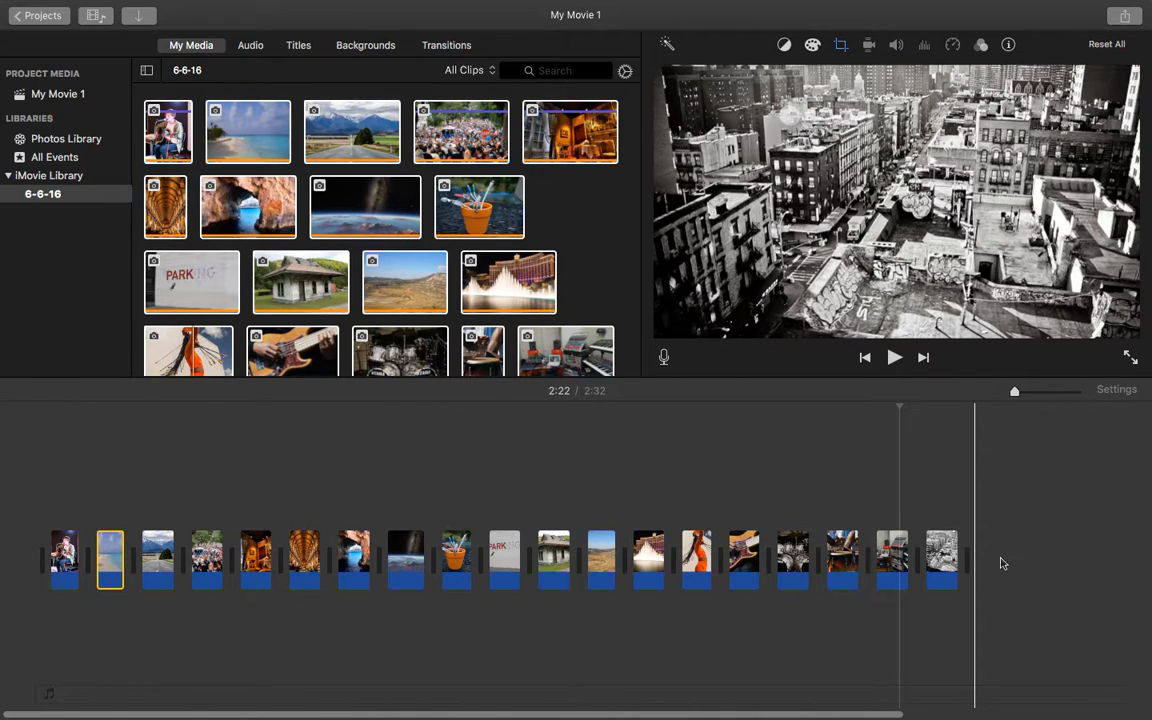
Select all photo clips in the timeline and set their duration to 9.6 seconds each.
left_click_drag(990, 565, 46, 560)
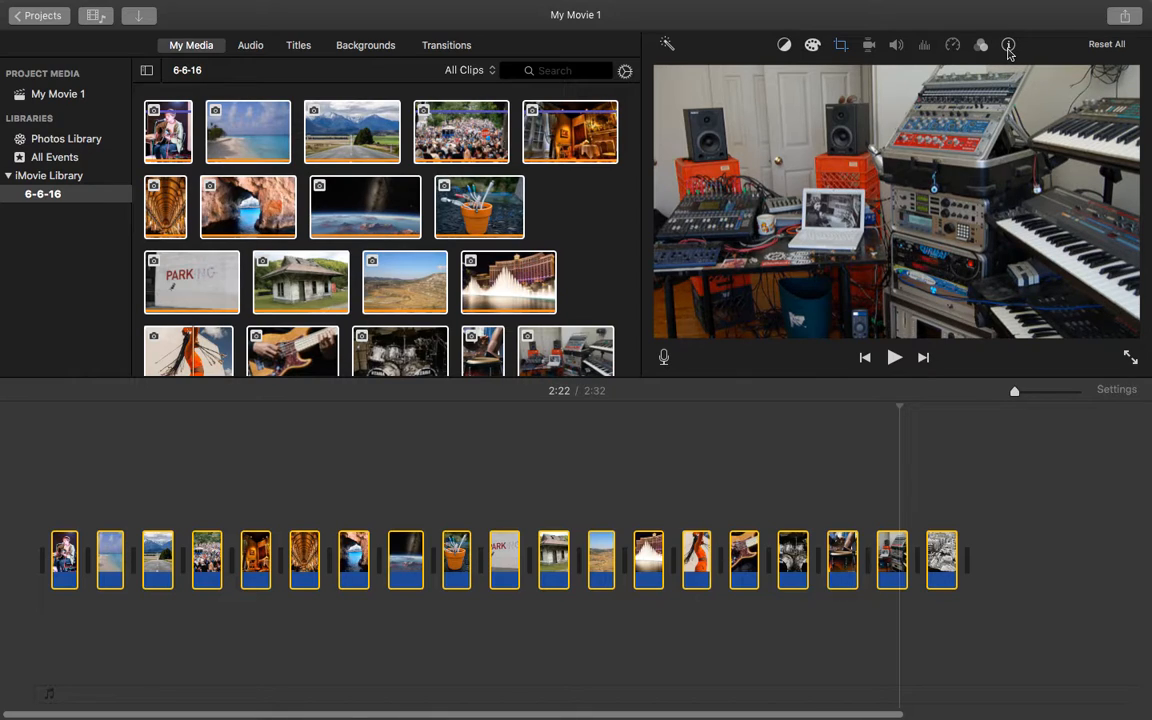
left_click(1008, 46)
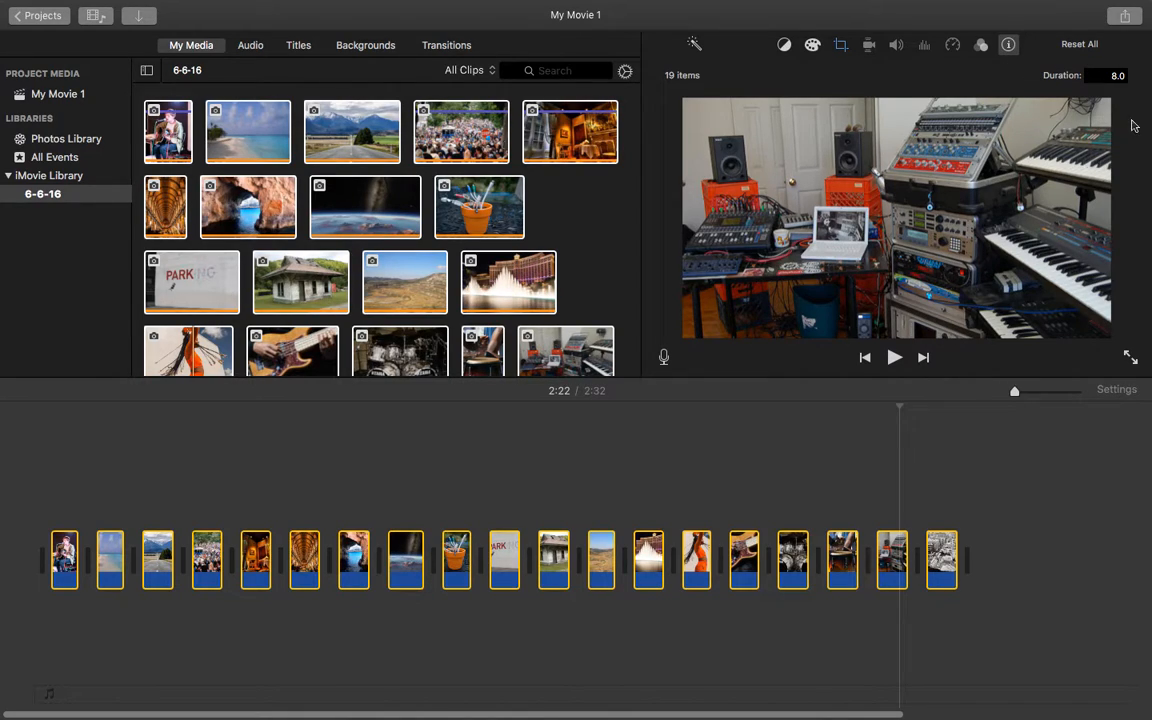
left_click(1113, 75)
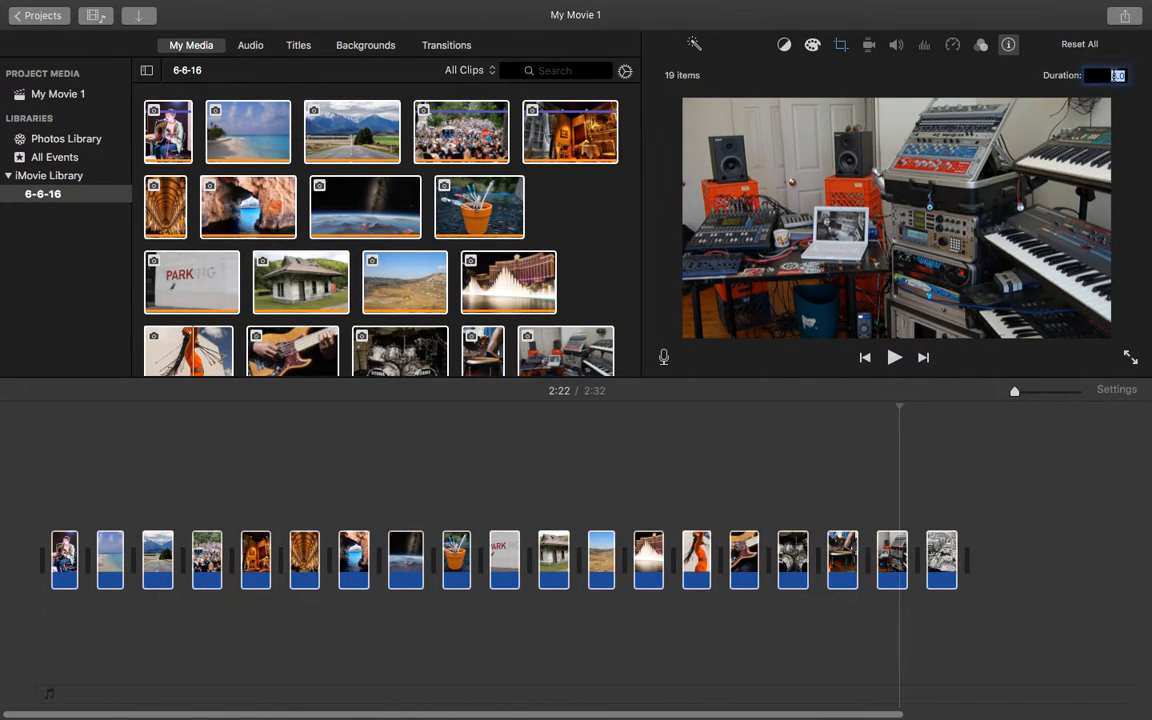
type("9.6")
key("Return")
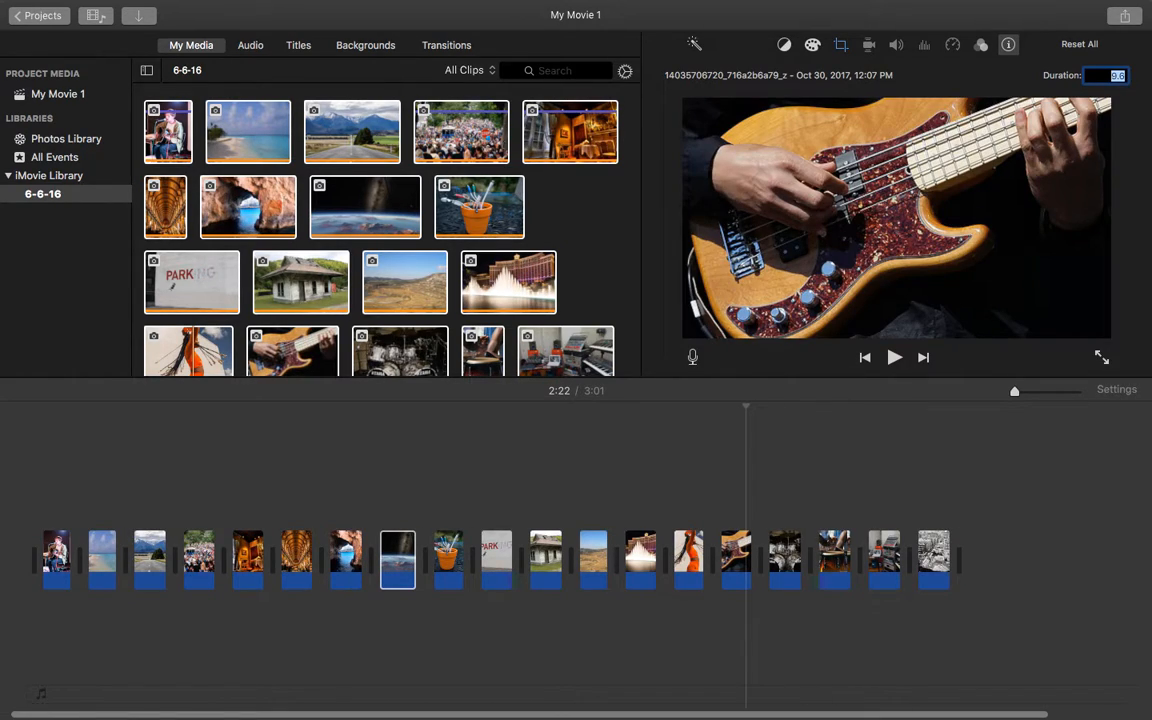
Return the playhead to the start of the timeline and open the settings for sharing the movie as a file.
left_click(31, 500)
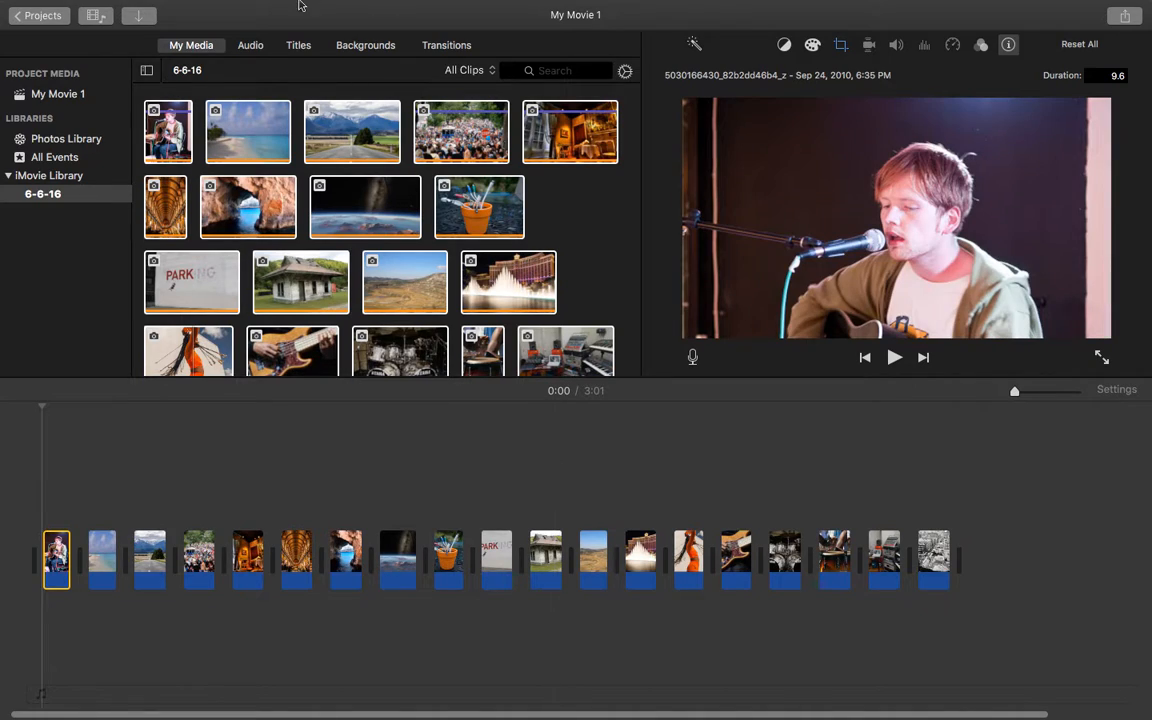
left_click(103, 9)
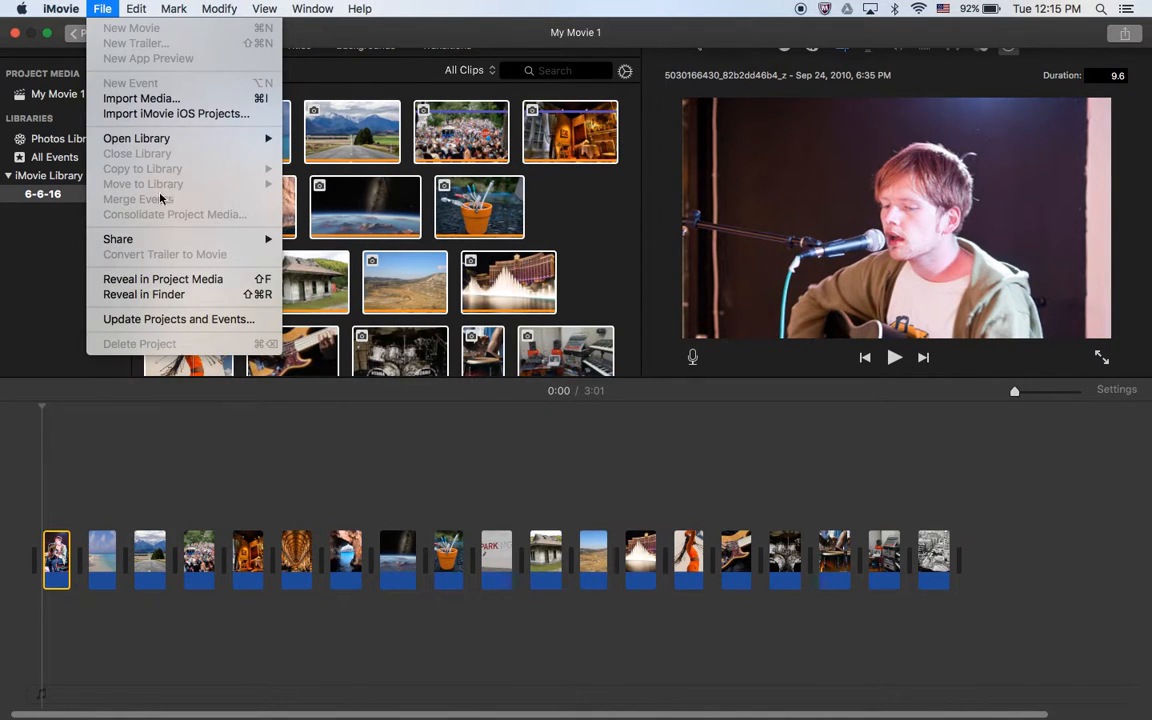
left_click(197, 459)
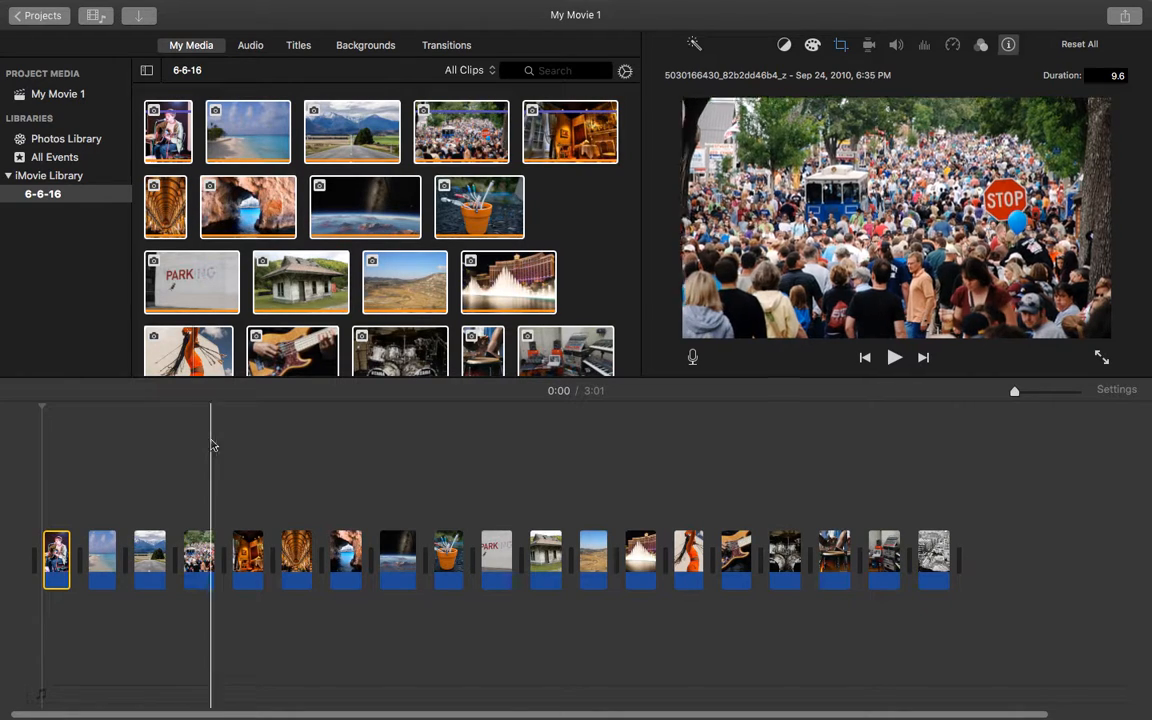
mouse_move(195, 5)
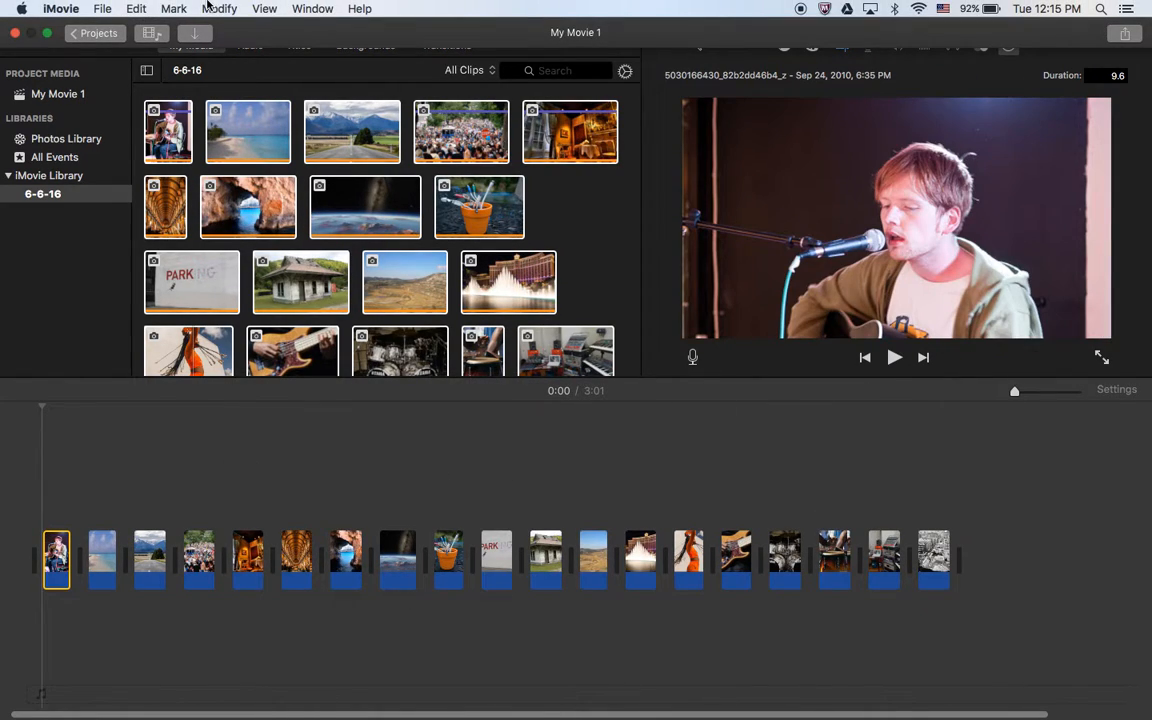
left_click(102, 9)
left_click(102, 9)
left_click(102, 9)
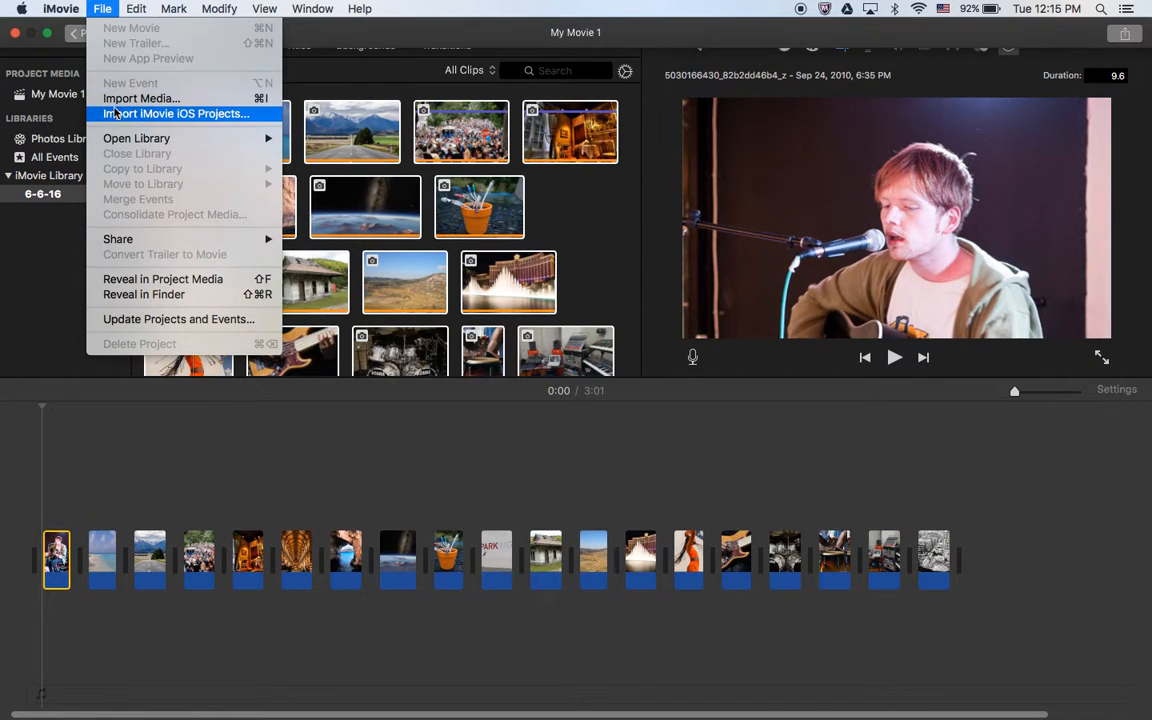
mouse_move(120, 238)
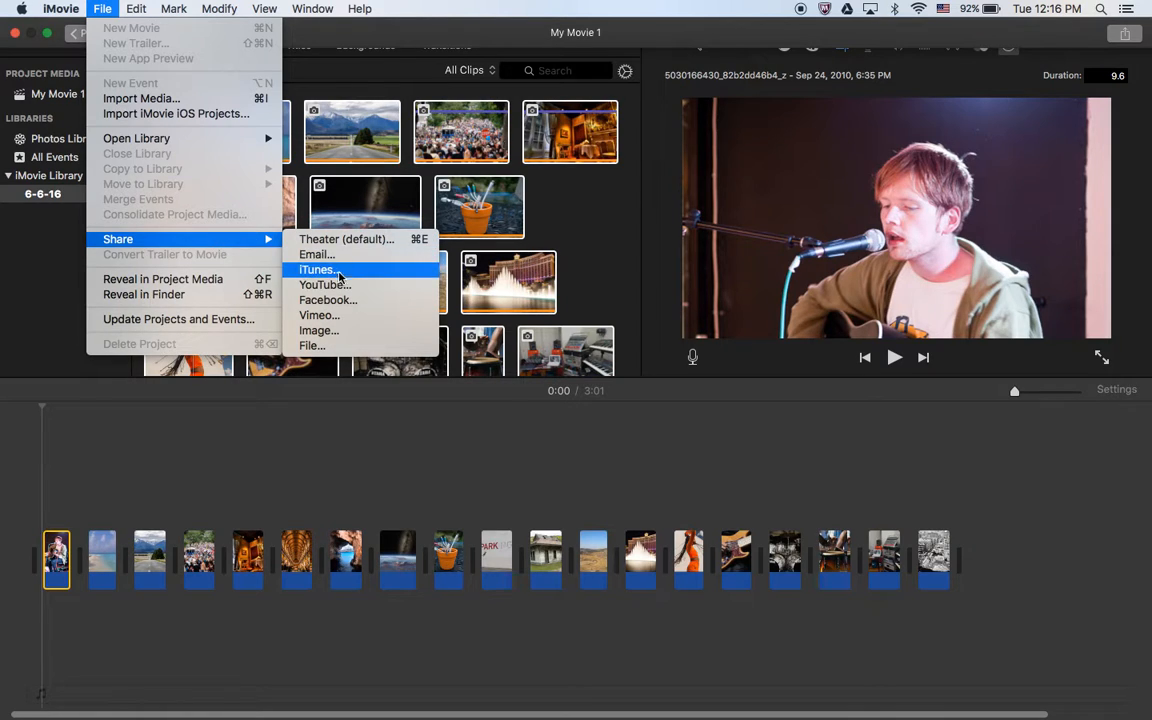
left_click(327, 346)
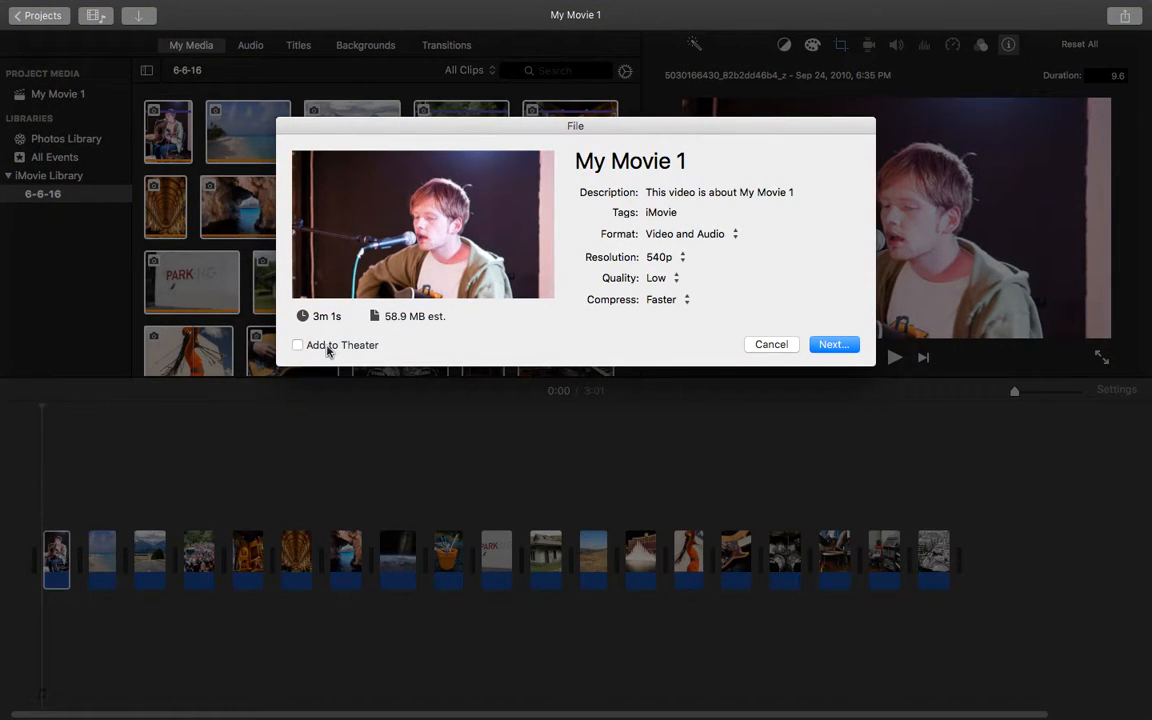
Review the resolution, quality and compression choices of the file export, keeping 540p, Low and Faster.
left_click(663, 257)
left_click(668, 259)
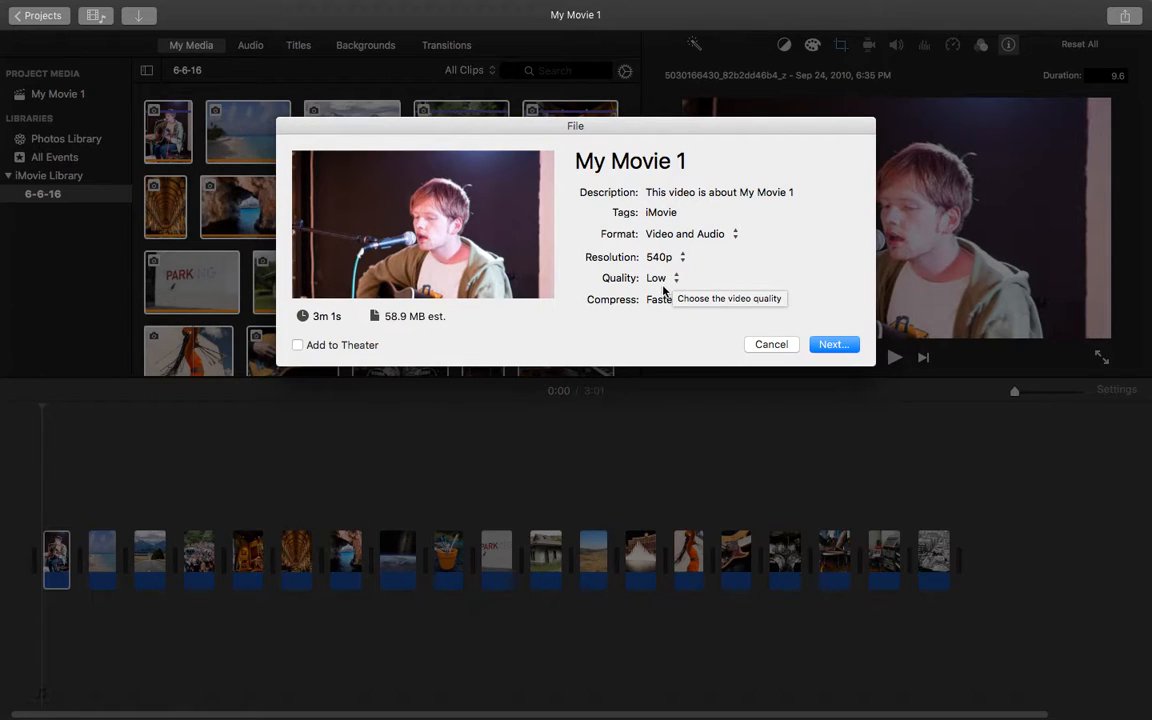
left_click(669, 260)
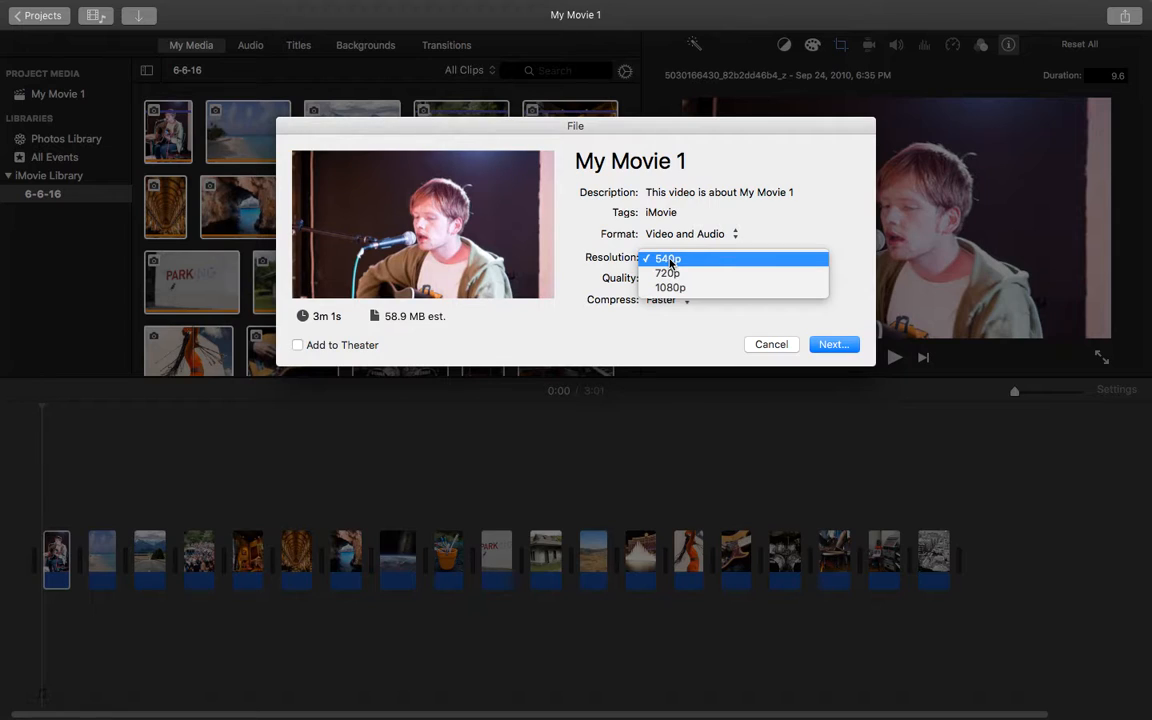
left_click(676, 320)
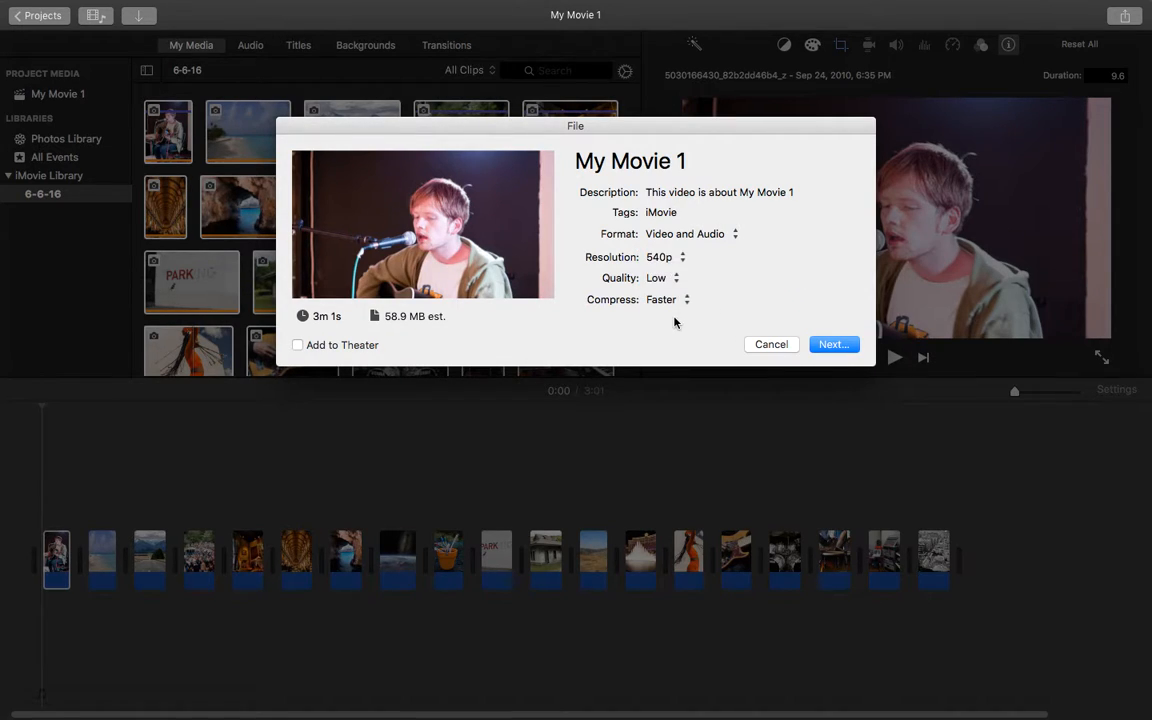
left_click(680, 281)
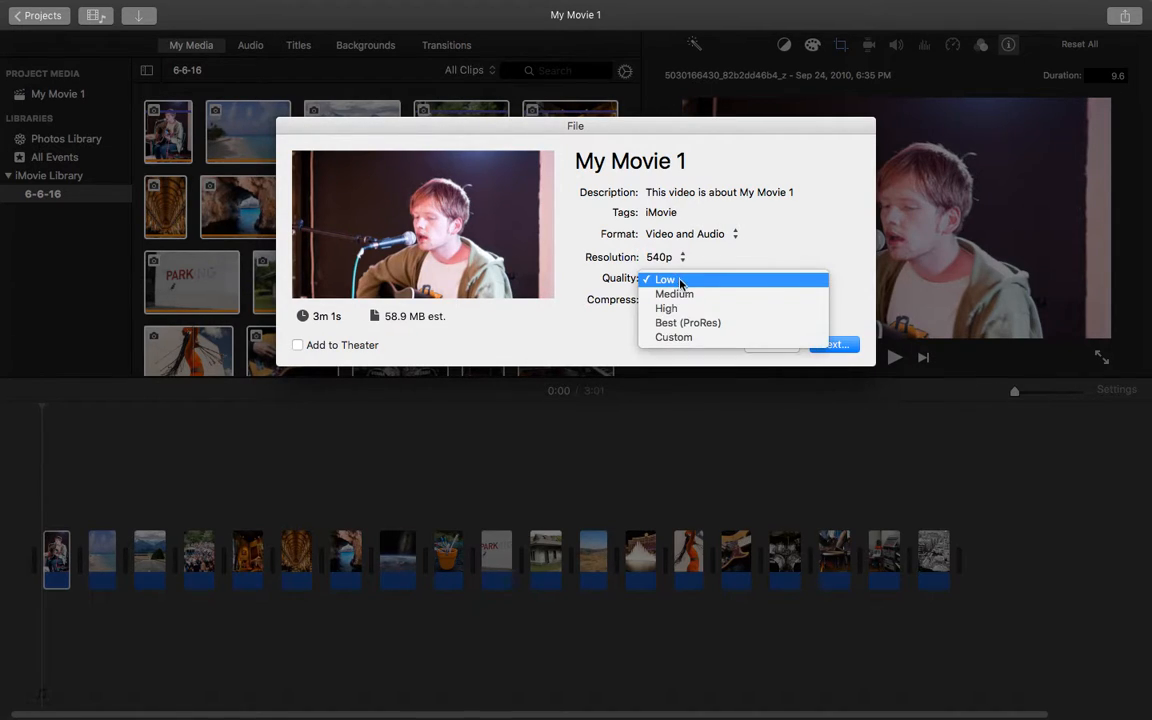
left_click(680, 282)
left_click(694, 302)
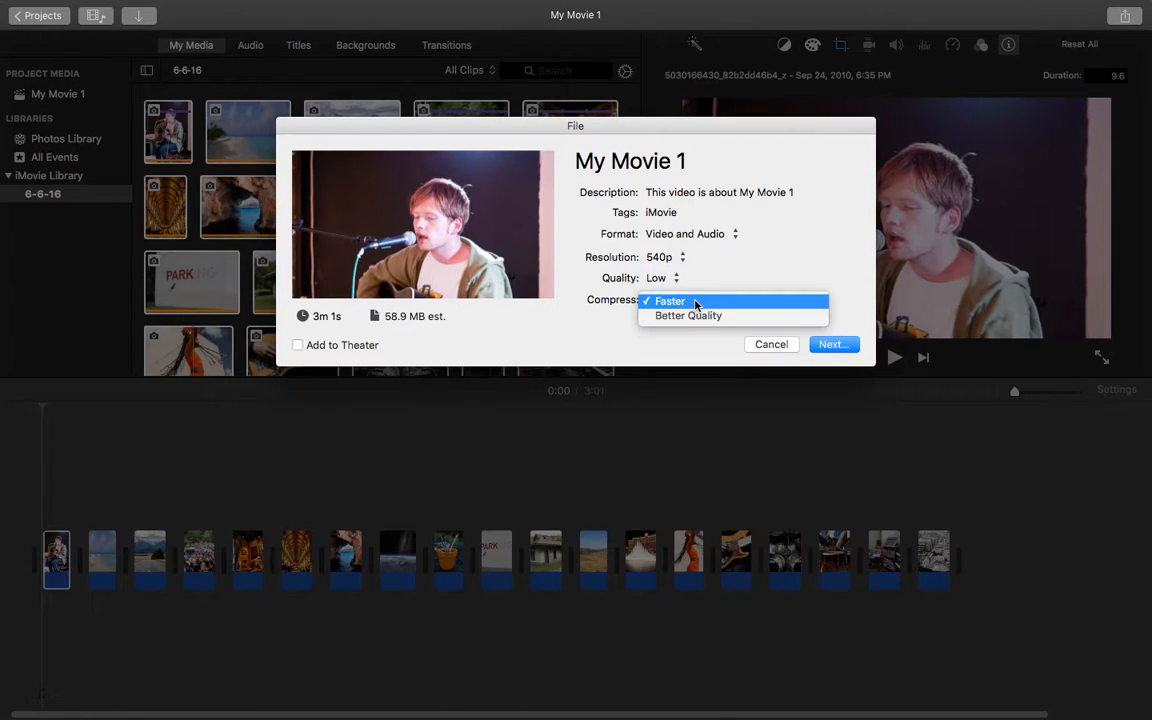
left_click(734, 284)
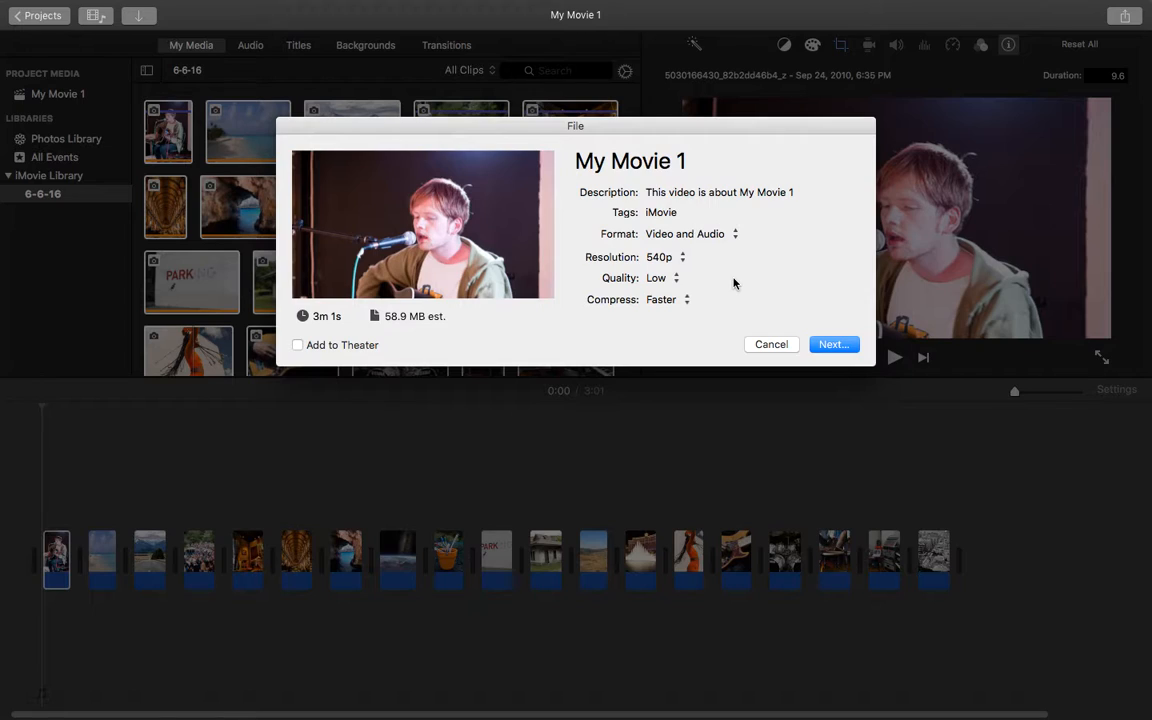
Export the movie as "Slide Project" into the GB Project Slides folder.
left_click(845, 347)
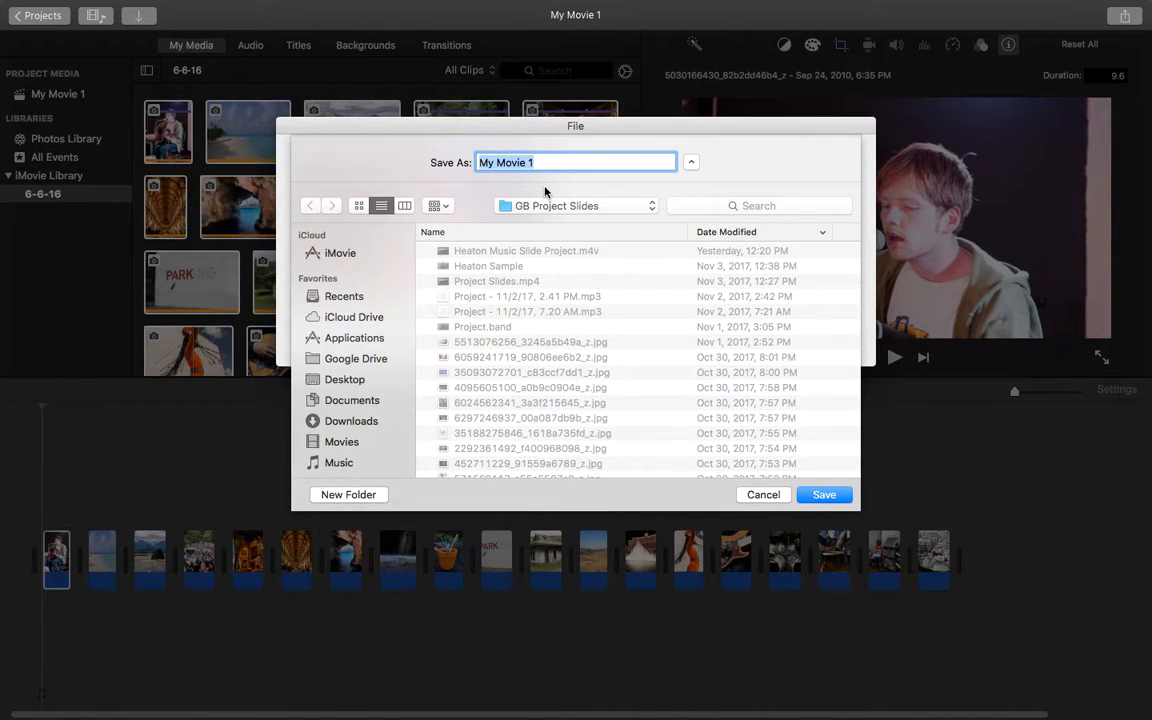
type("Slide Project")
left_click(820, 494)
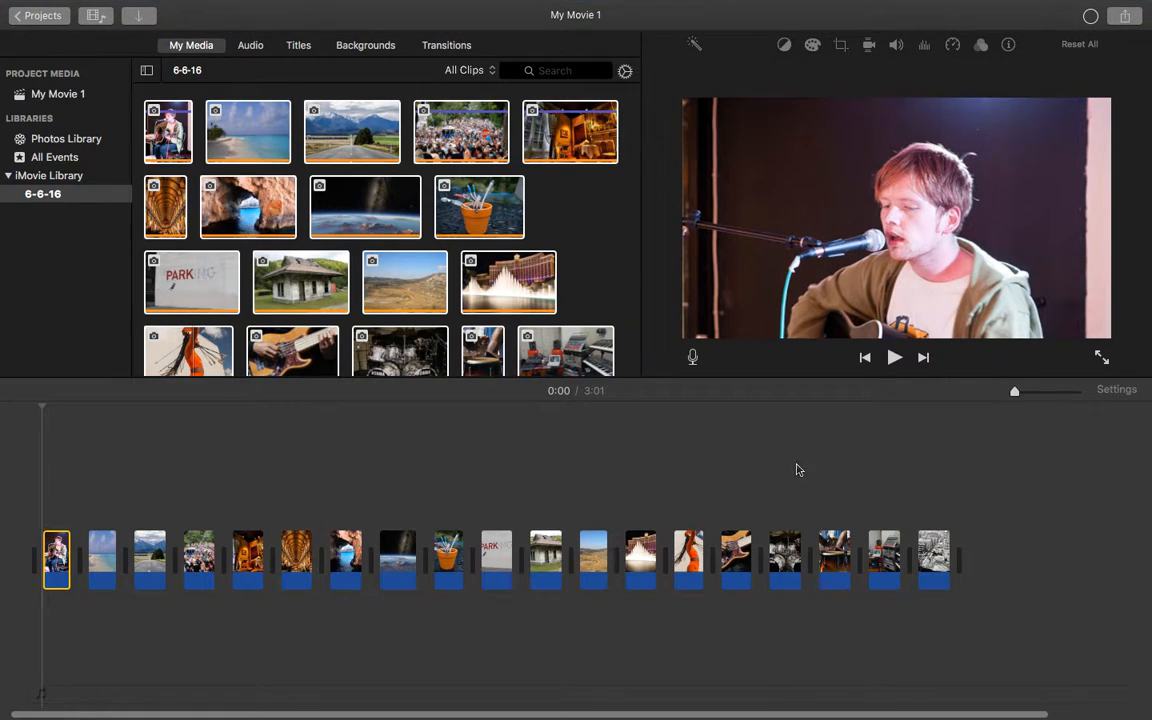
left_click(748, 497)
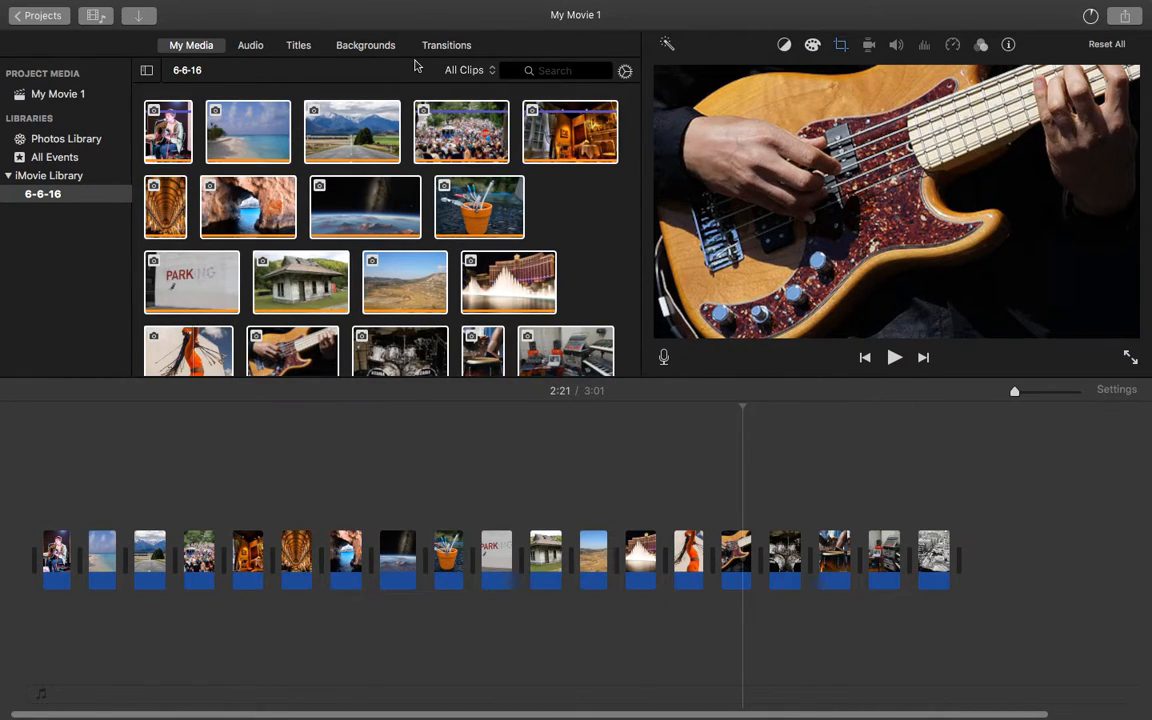
mouse_move(199, 5)
left_click(14, 24)
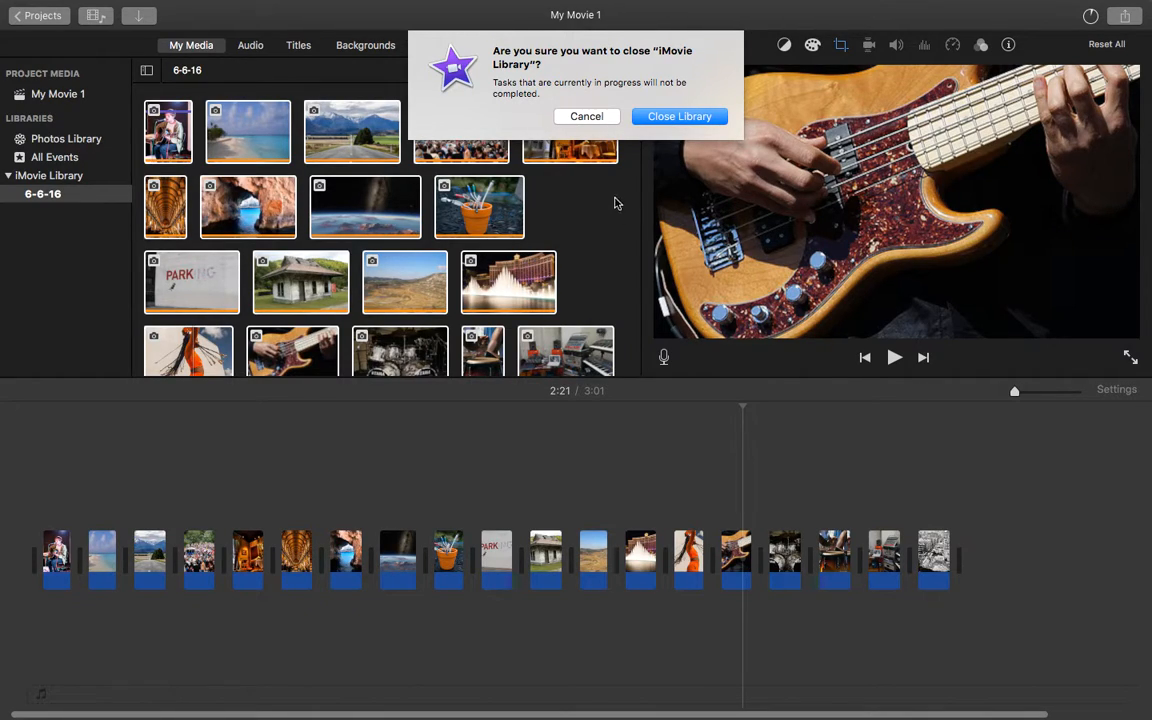
left_click(586, 116)
mouse_move(790, 8)
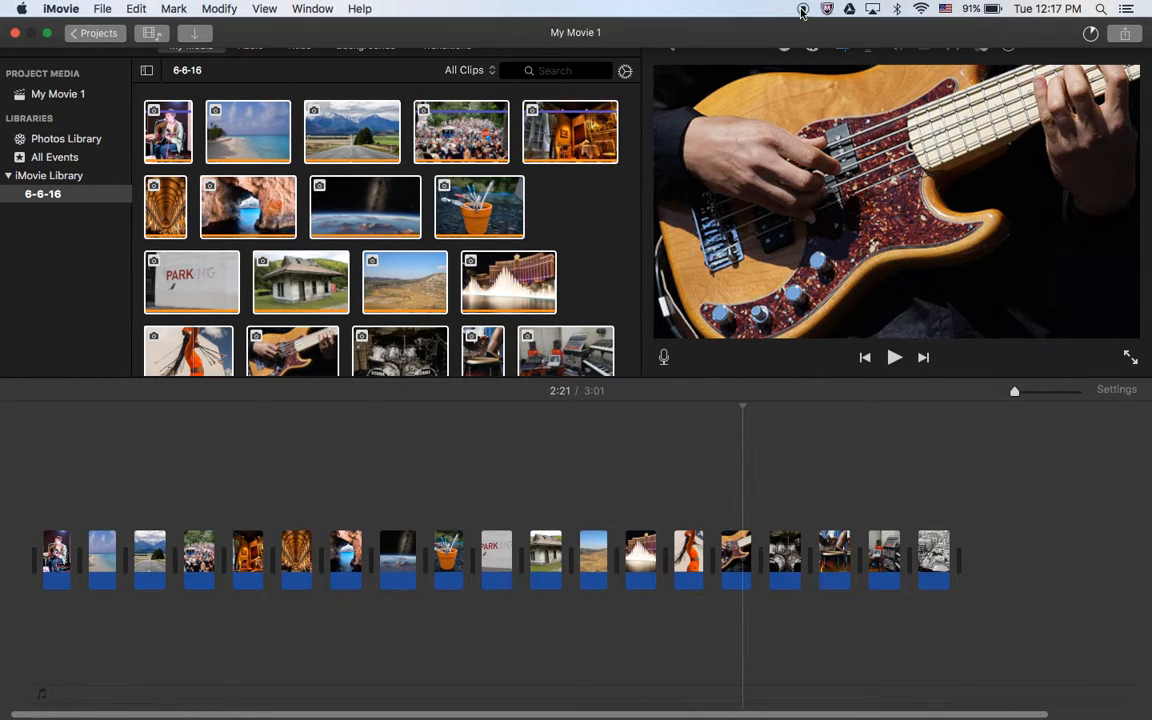